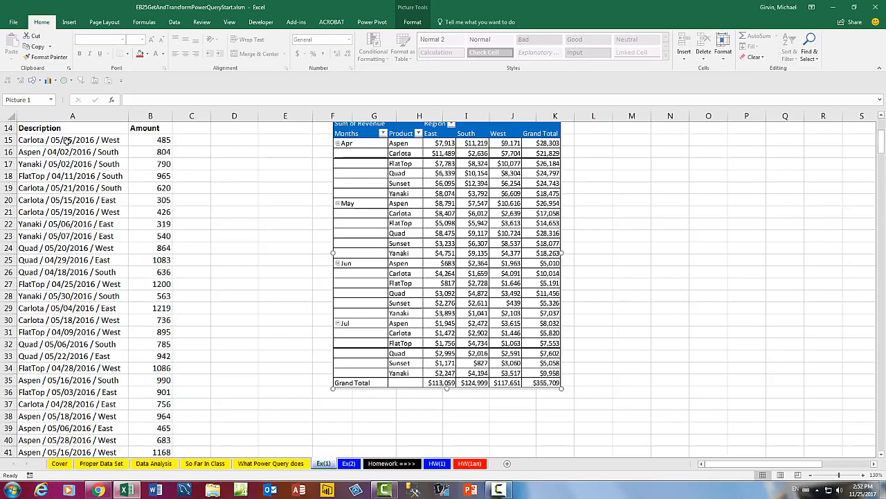
Move the PivotTable picture away from the sales data so that it starts around column Q.
click(68, 142)
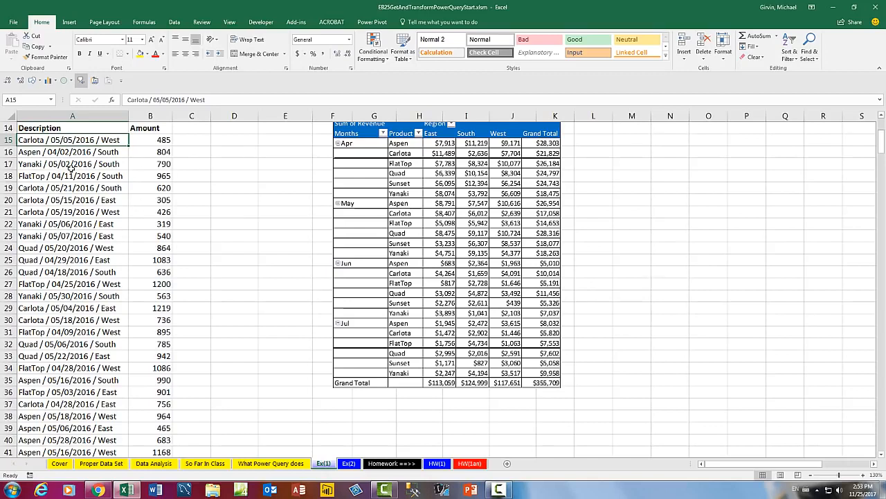
drag(396, 168, 384, 187)
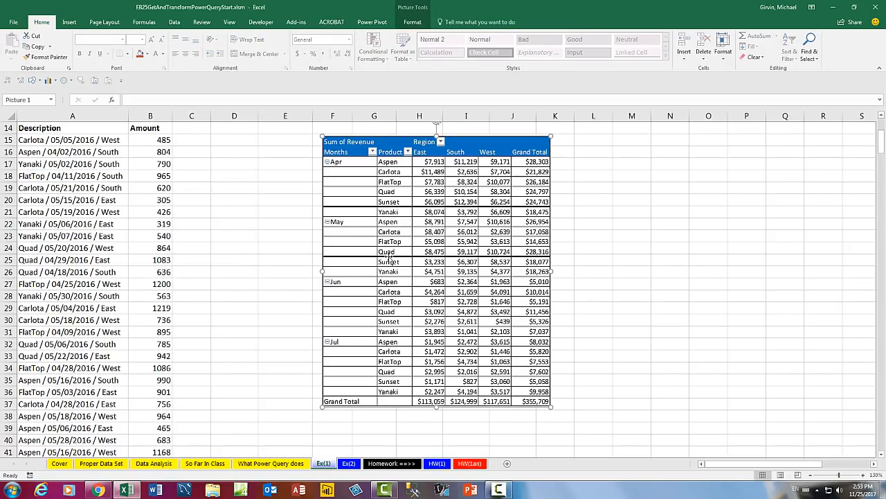
drag(347, 175, 794, 162)
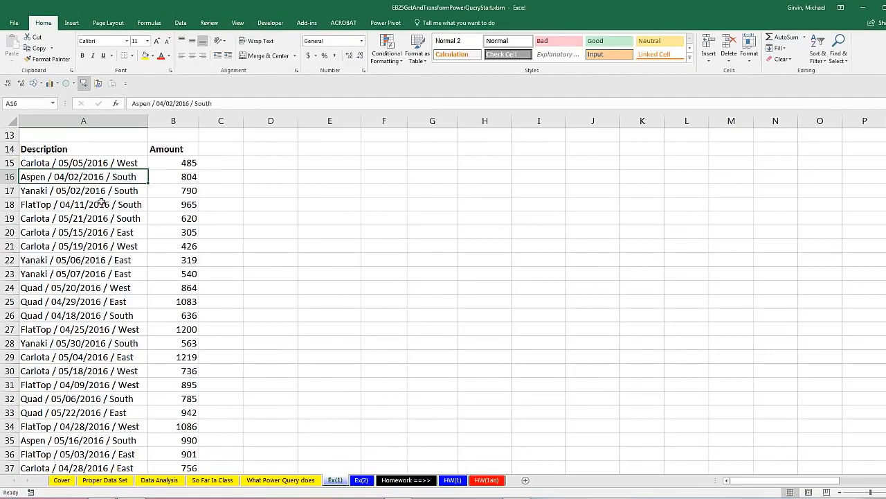
Examine the combined product, date and region entries in the Description column, the PivotTable picture and the New Records list.
click(101, 202)
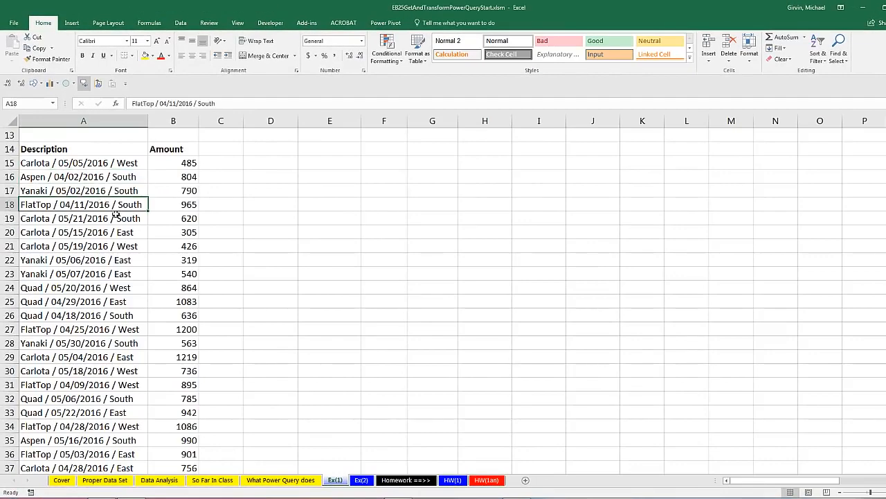
click(107, 163)
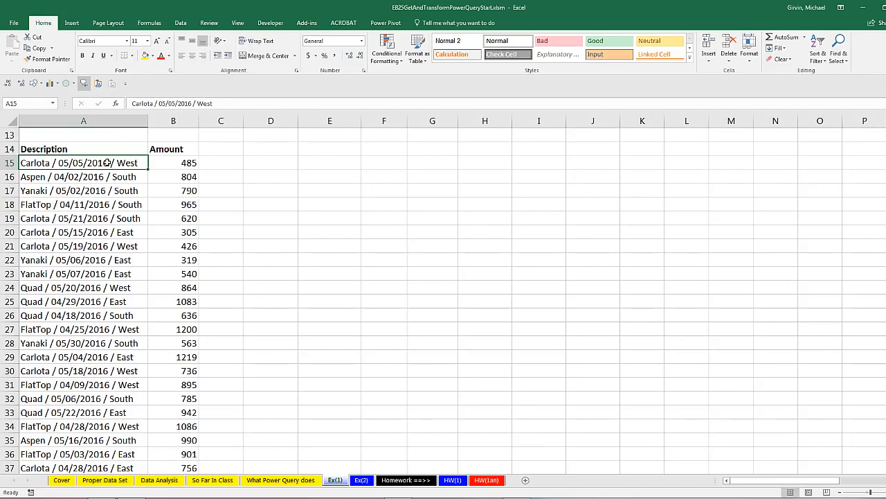
click(223, 161)
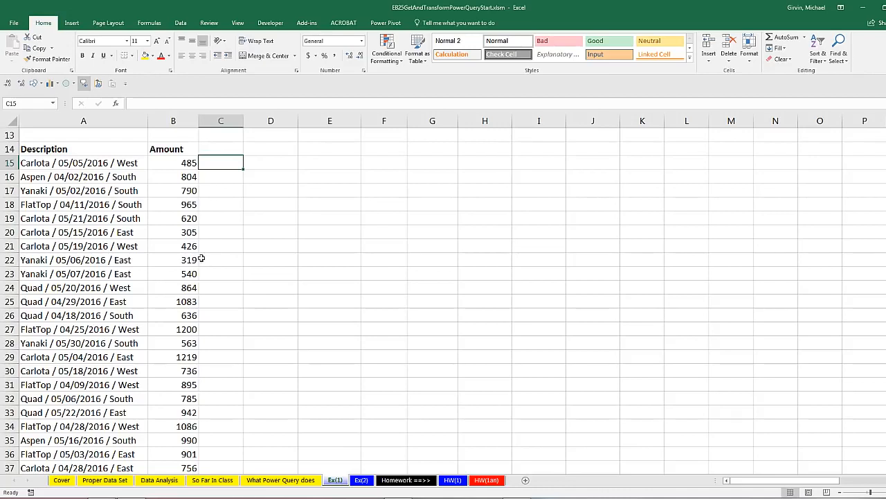
click(128, 165)
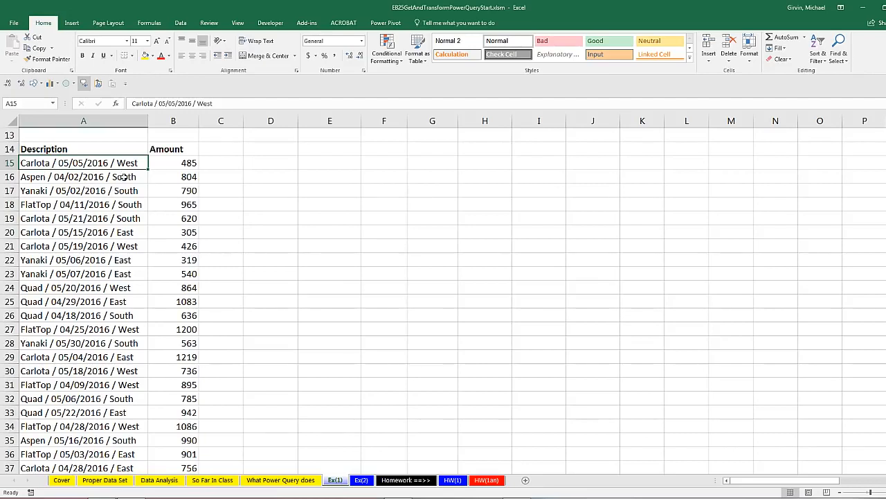
drag(775, 485, 859, 482)
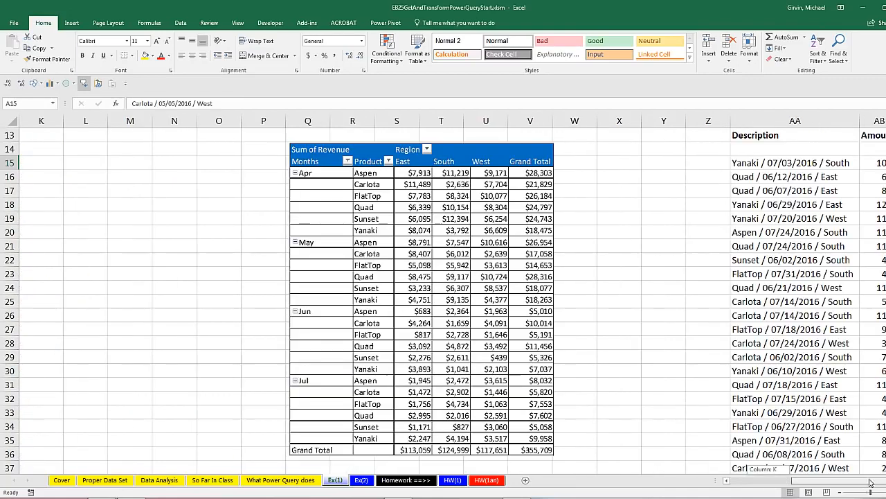
click(885, 481)
click(885, 480)
click(885, 481)
scroll(874, 438, up, 2)
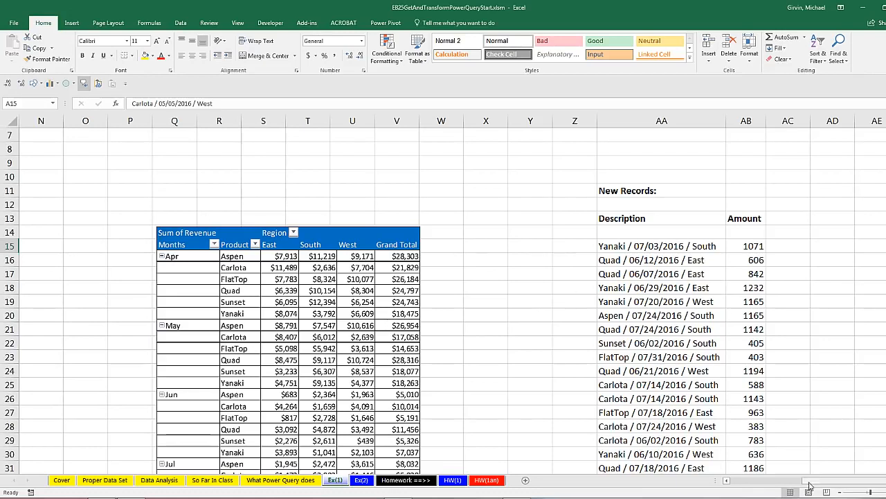
drag(812, 483, 661, 480)
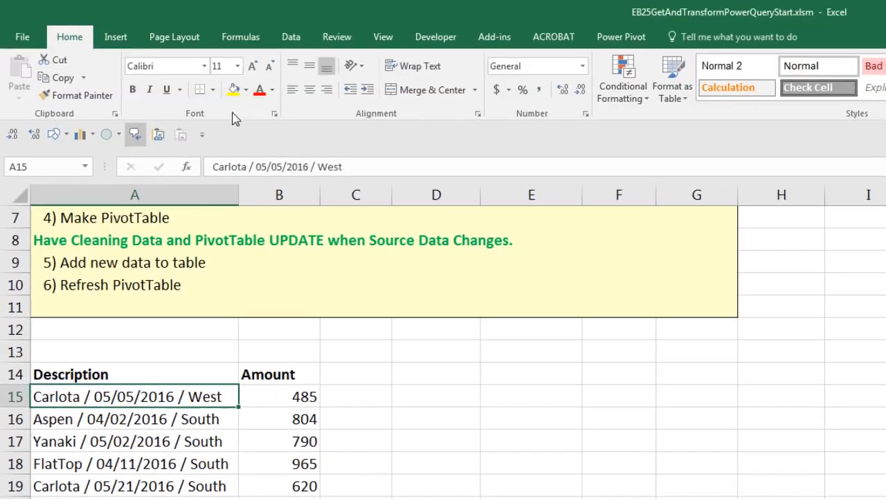
click(294, 39)
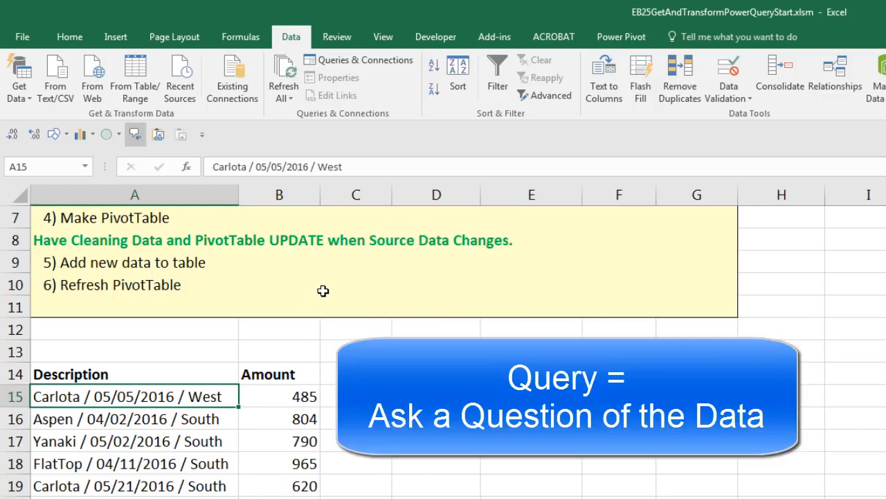
click(263, 413)
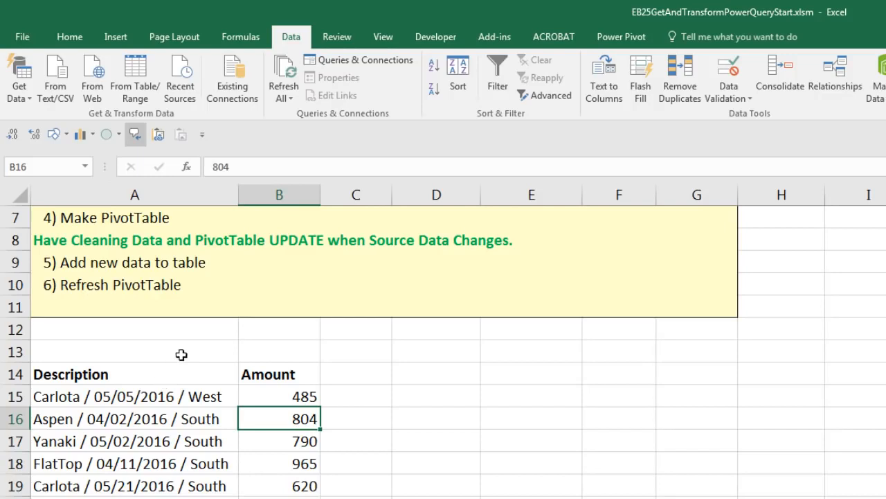
click(153, 394)
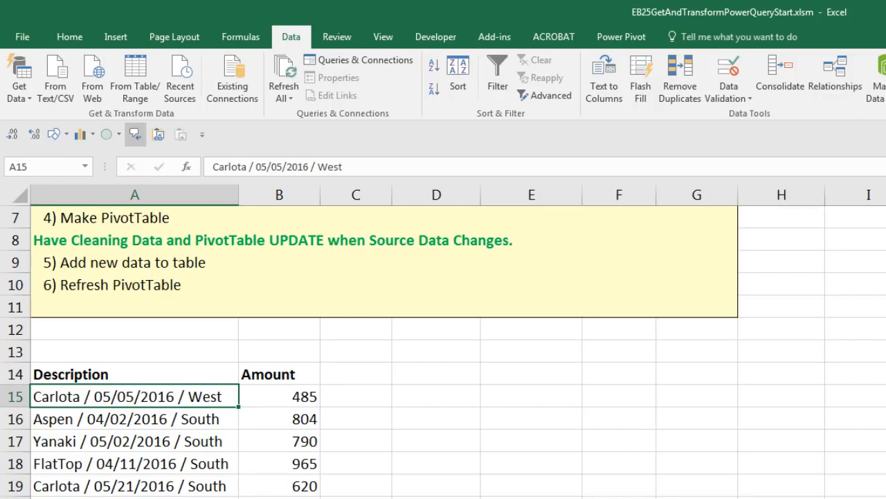
click(230, 420)
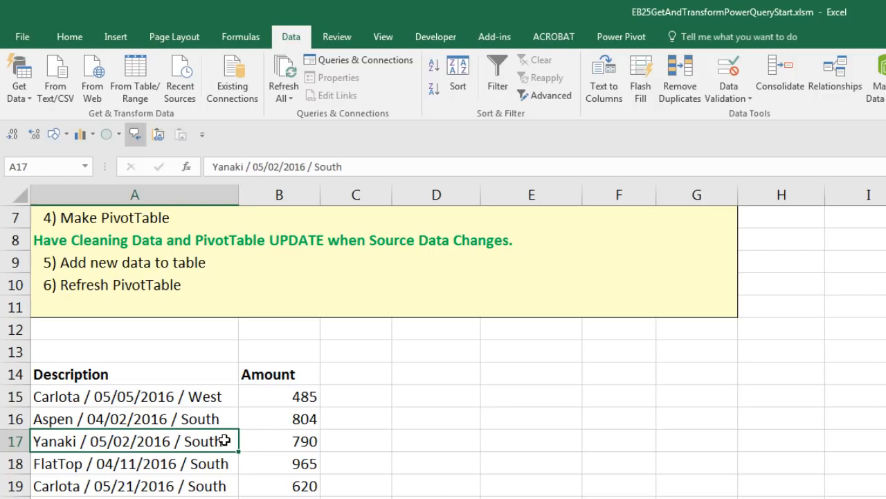
Convert the Description and Amount data in A14:B379 into an Excel table with headers.
click(223, 399)
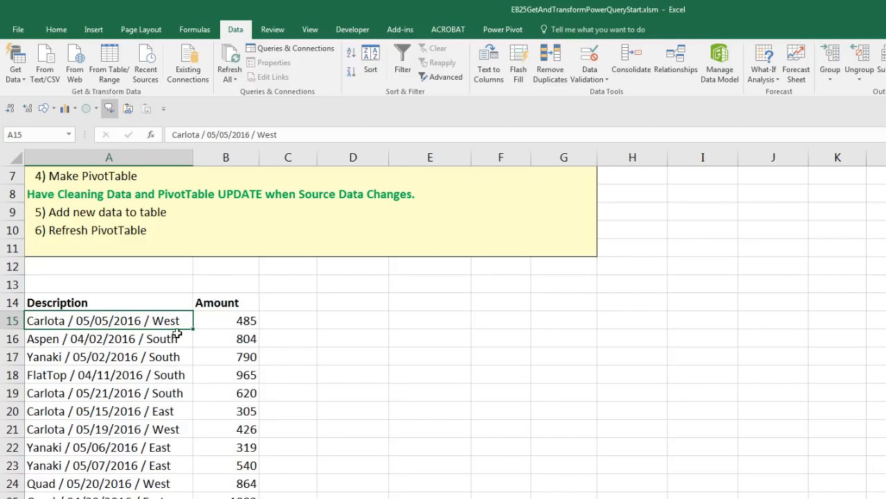
click(93, 29)
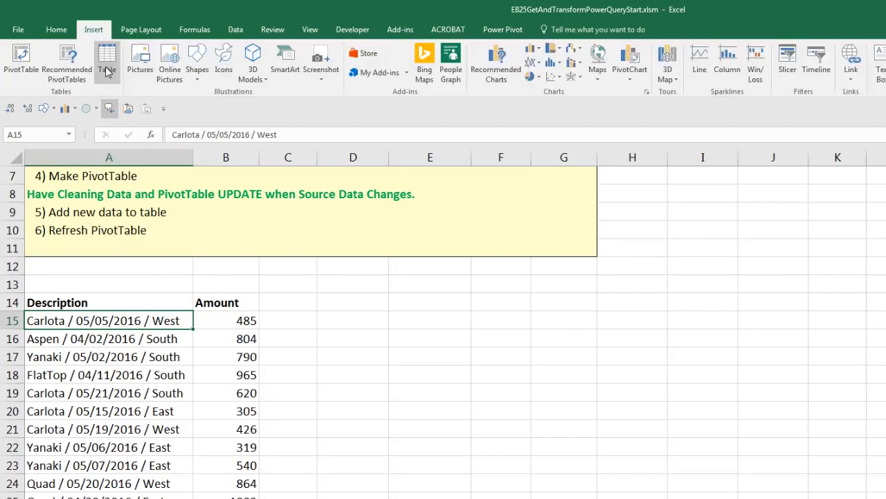
key(ctrl+t)
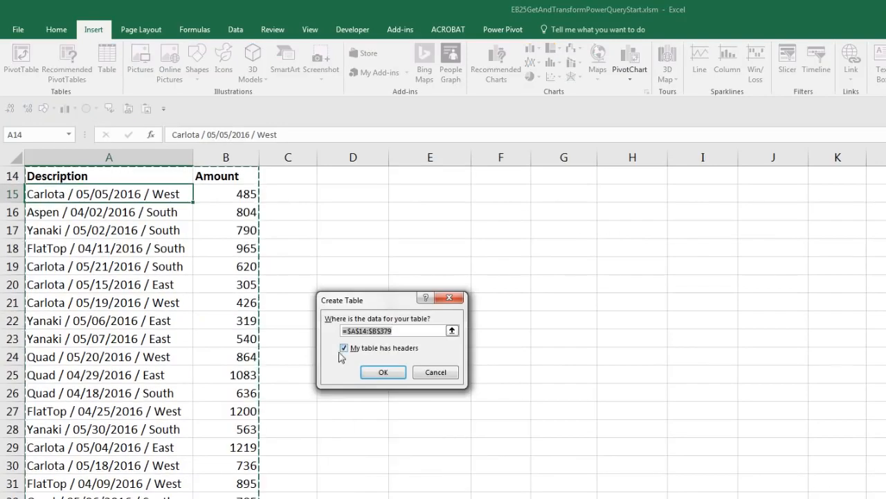
click(396, 375)
Name the new Excel table StartSalesTable.
scroll(310, 352, up, 2)
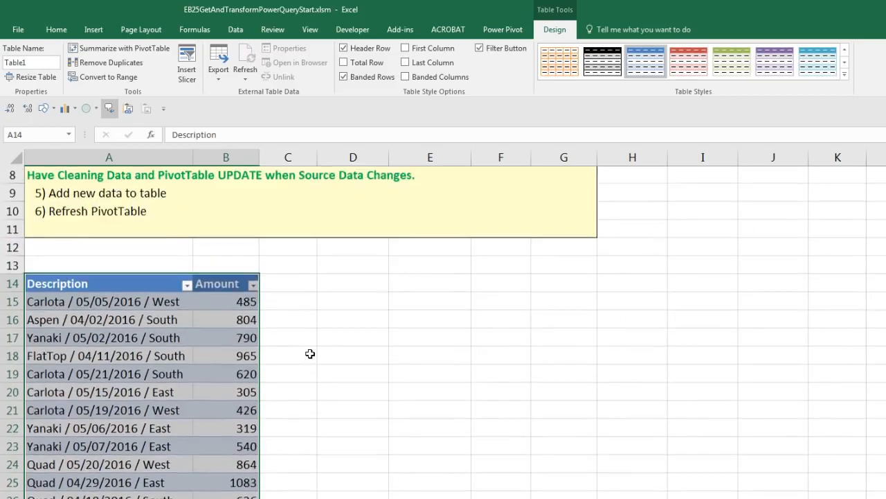
scroll(310, 353, up, 1)
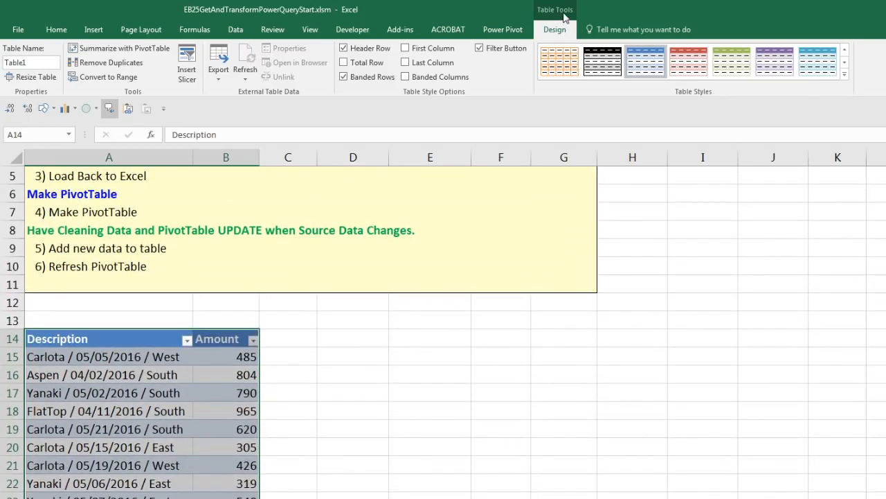
click(41, 61)
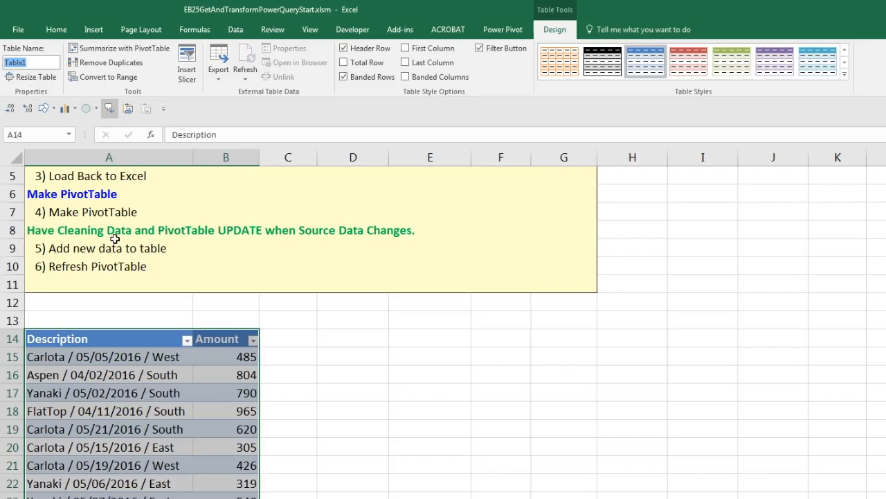
text(StartSalesTable)
key(Return)
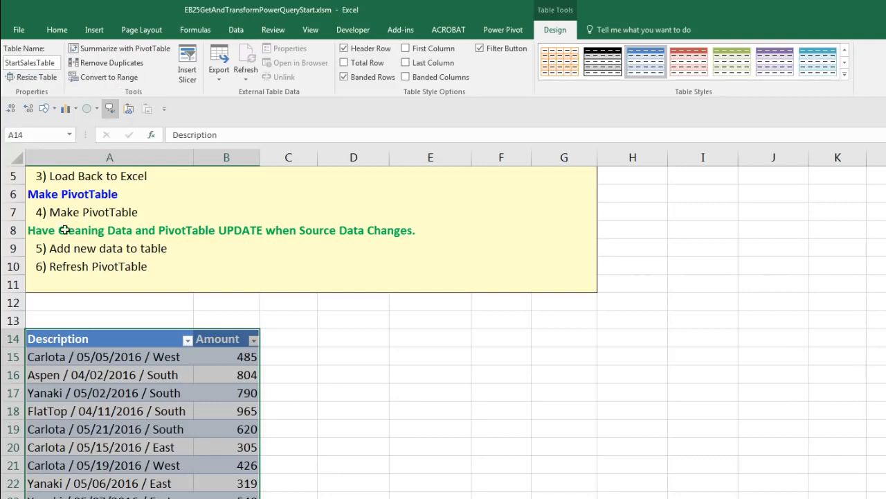
Load the sales table into the Query Editor and name the query SalesProperDataSet.
click(132, 352)
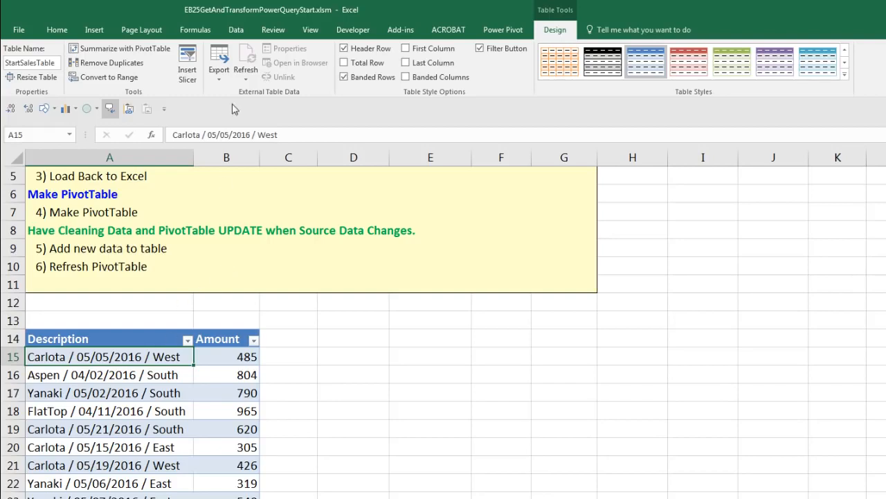
click(236, 30)
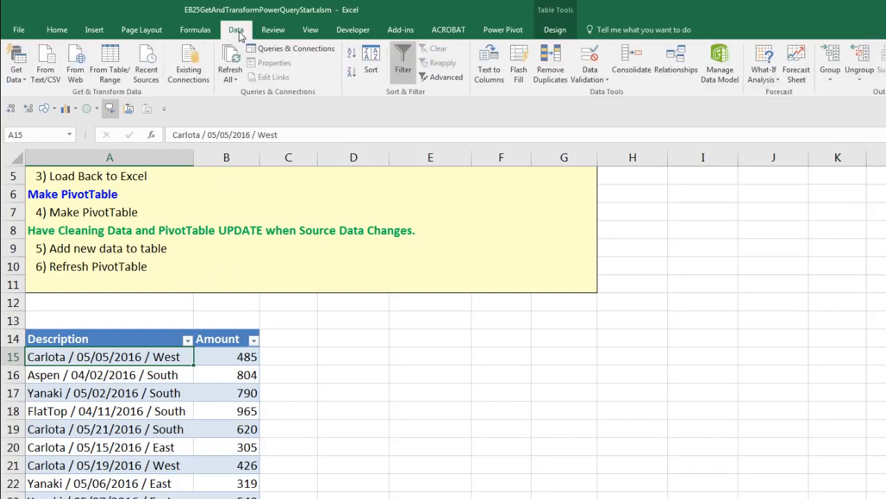
click(116, 75)
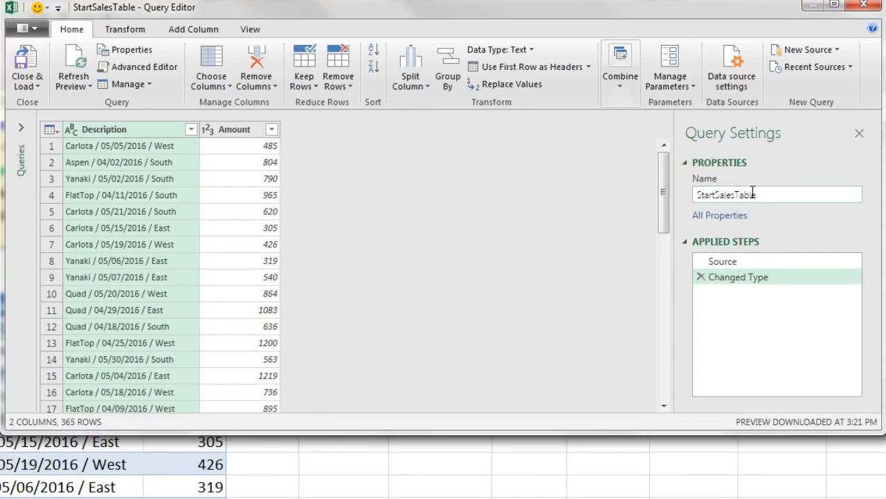
click(778, 198)
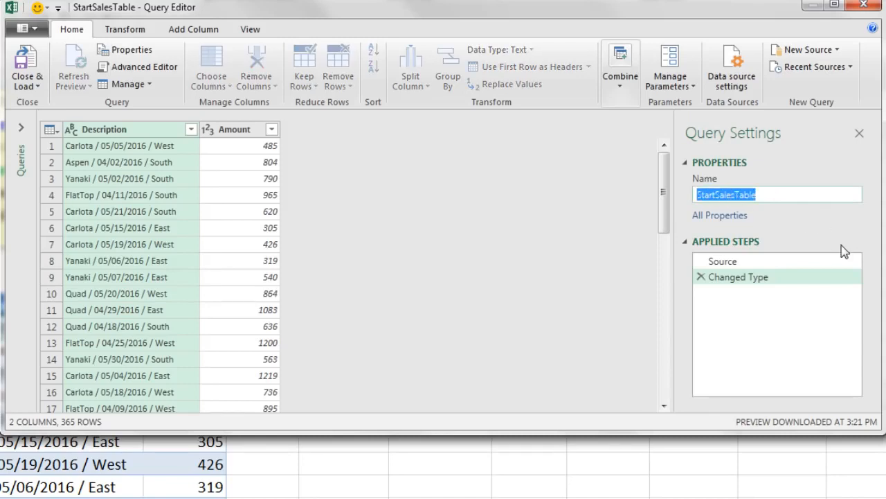
text(SalesProperDataSet)
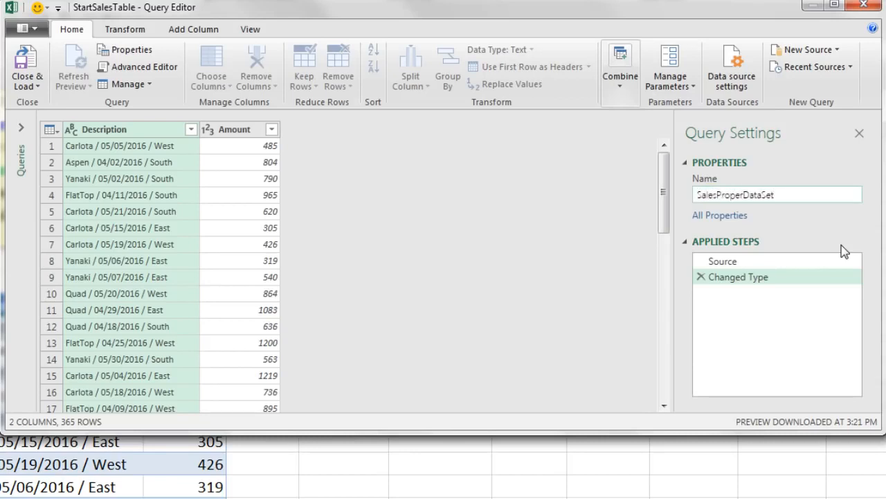
key(Return)
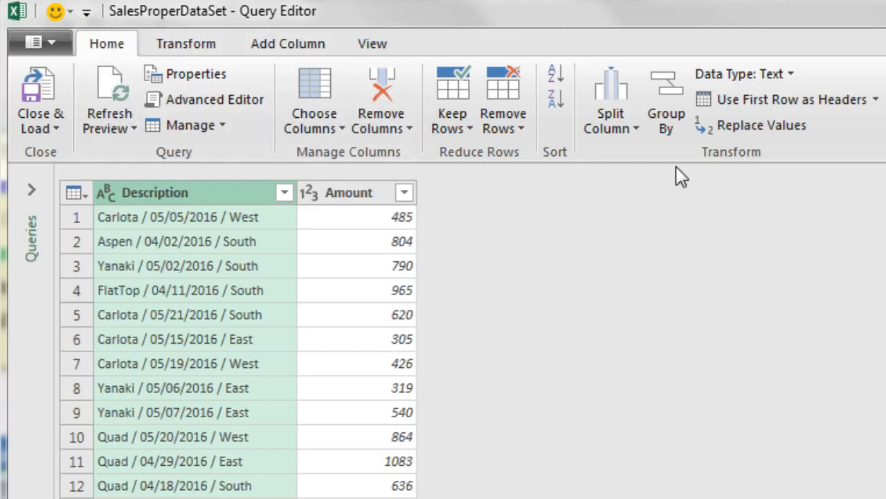
Split the Description column at each occurrence of the custom delimiter " / " (space, slash, space).
click(633, 126)
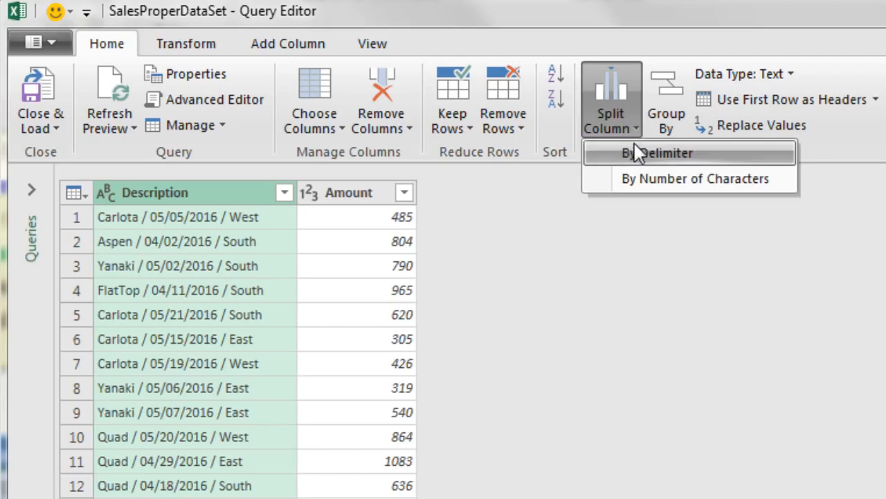
click(709, 153)
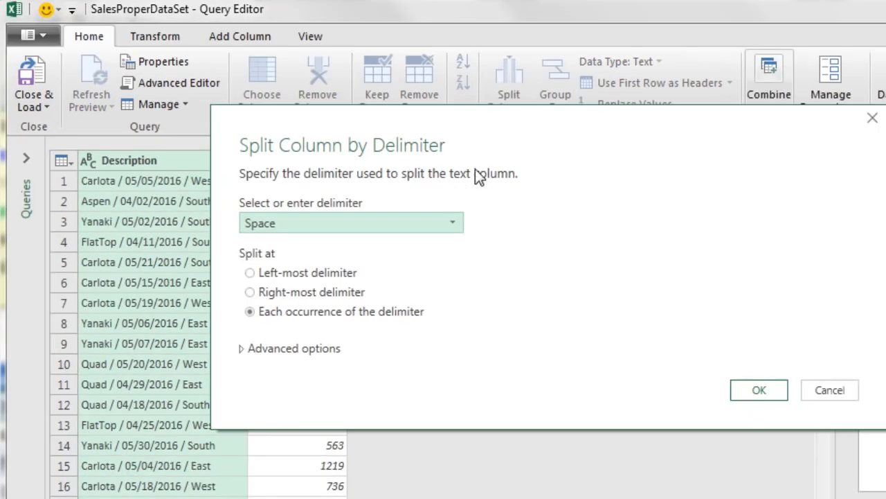
click(456, 223)
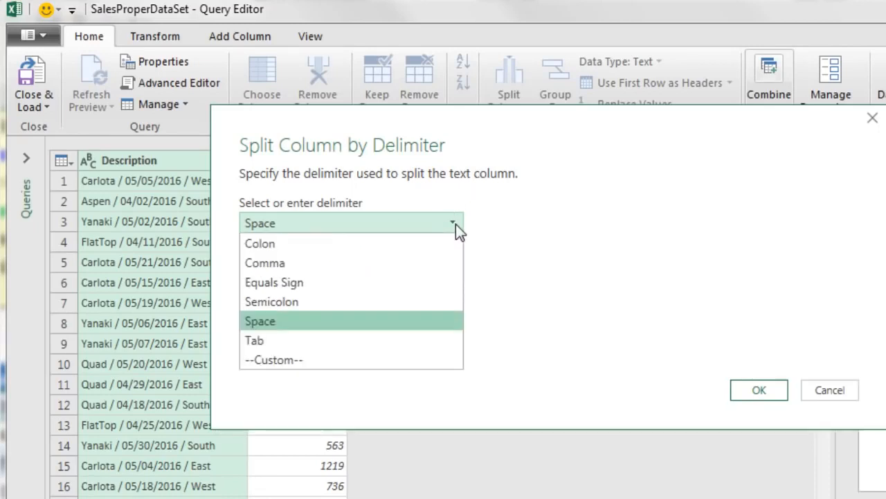
click(302, 360)
click(297, 251)
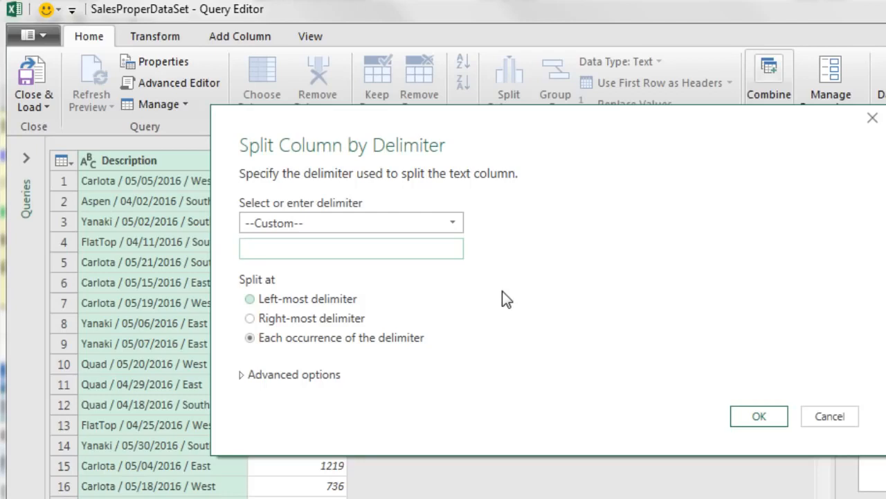
text(/)
click(745, 416)
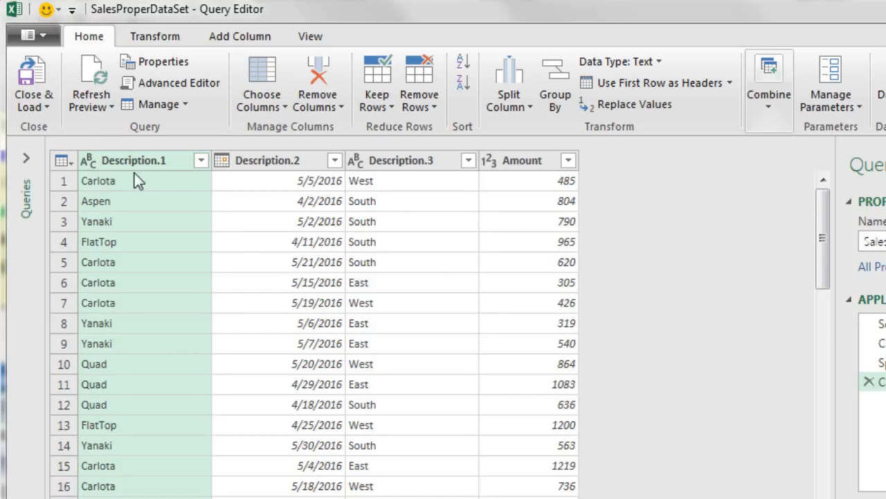
Rename the Description.1 column to Product and the Description.2 column to Date.
scroll(524, 248, down, 1)
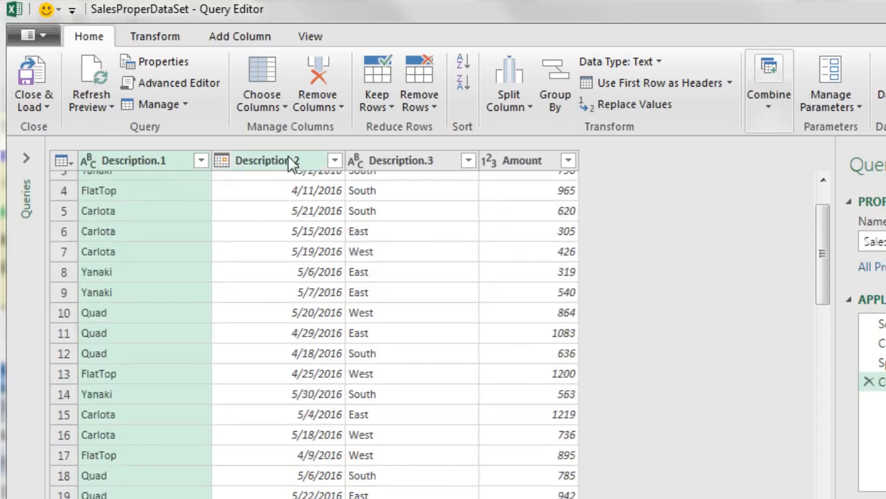
double_click(145, 162)
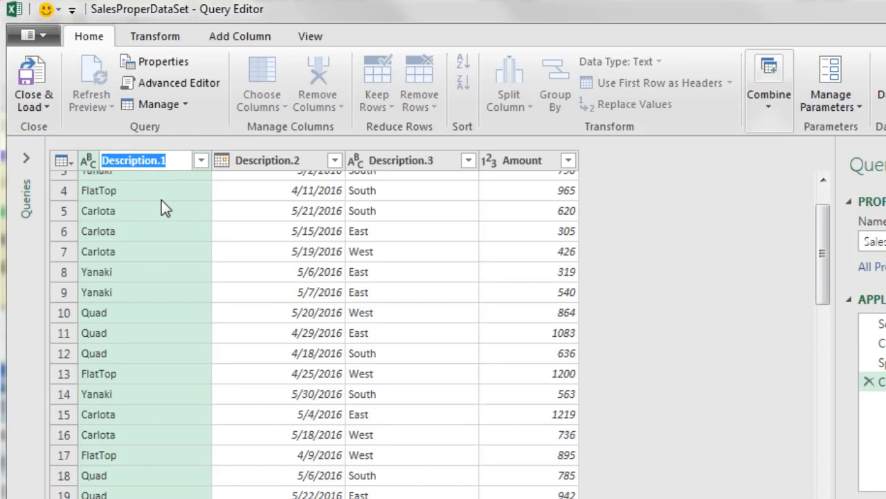
text(Product)
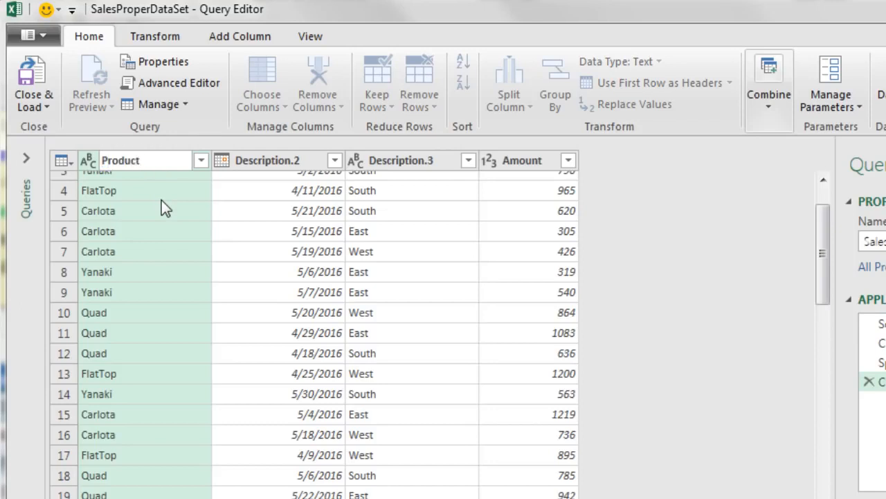
key(Return)
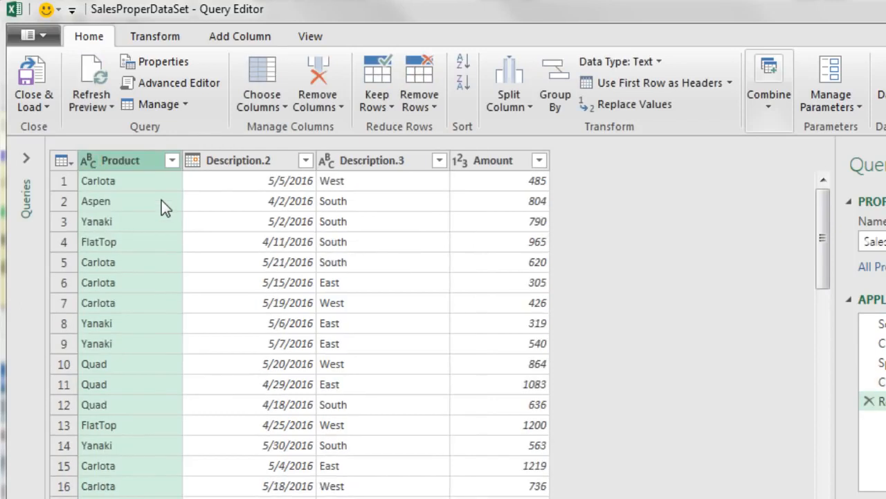
double_click(233, 160)
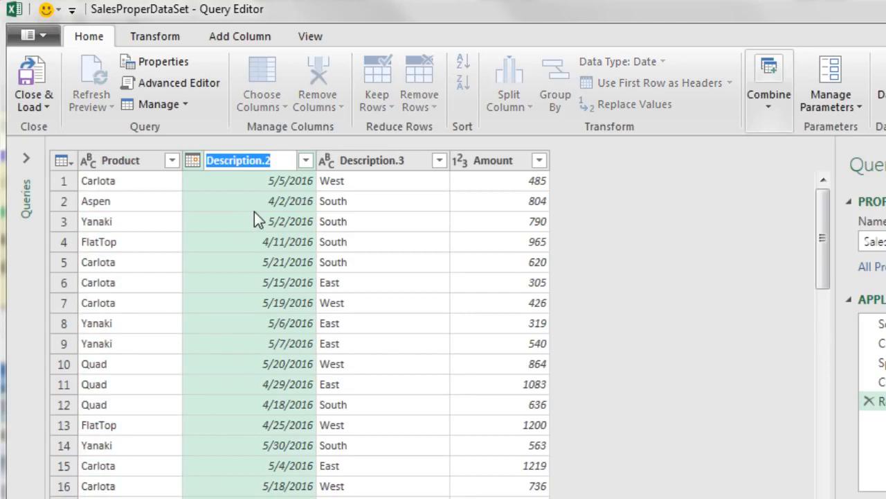
text(Date)
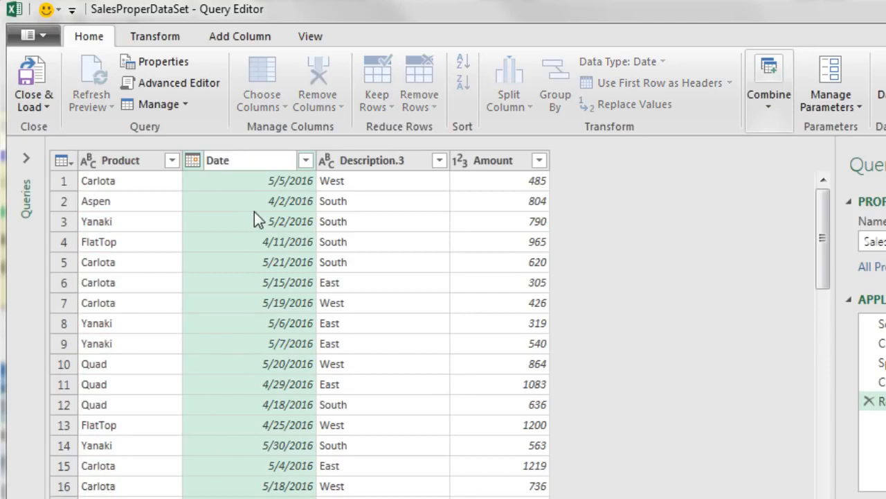
key(Return)
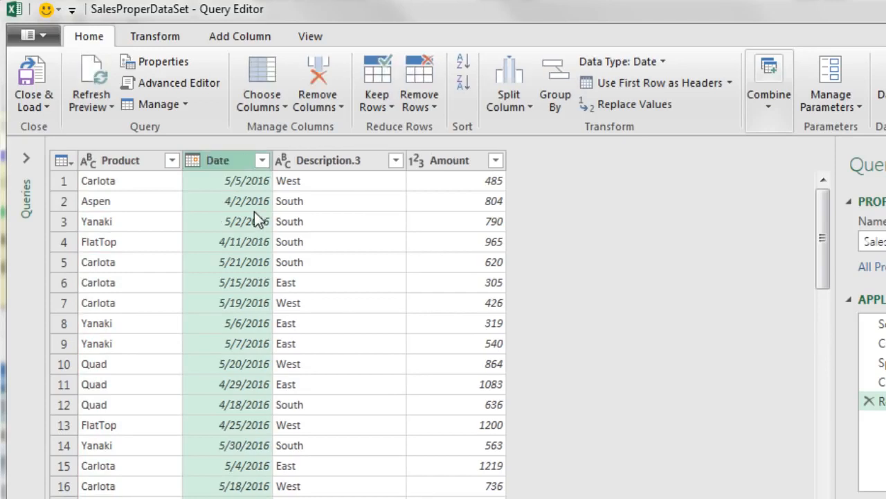
Rename the Description.3 column to Region and the Amount column to Sales.
double_click(331, 164)
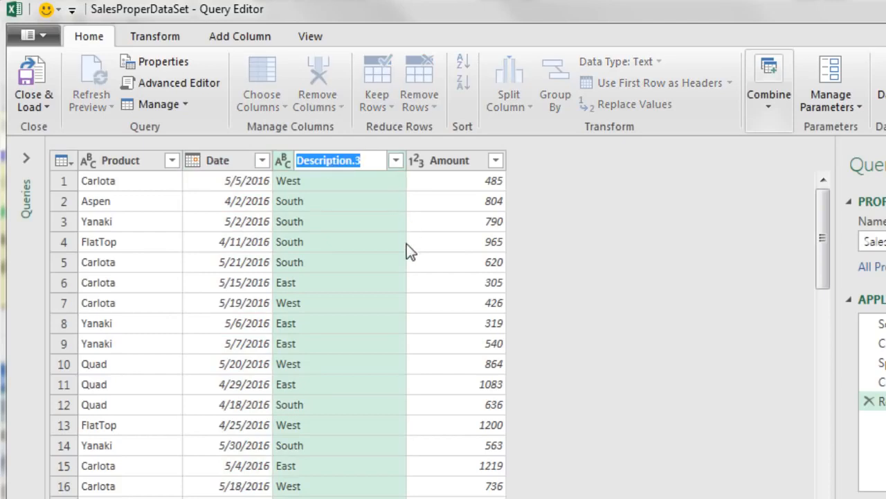
text(Region)
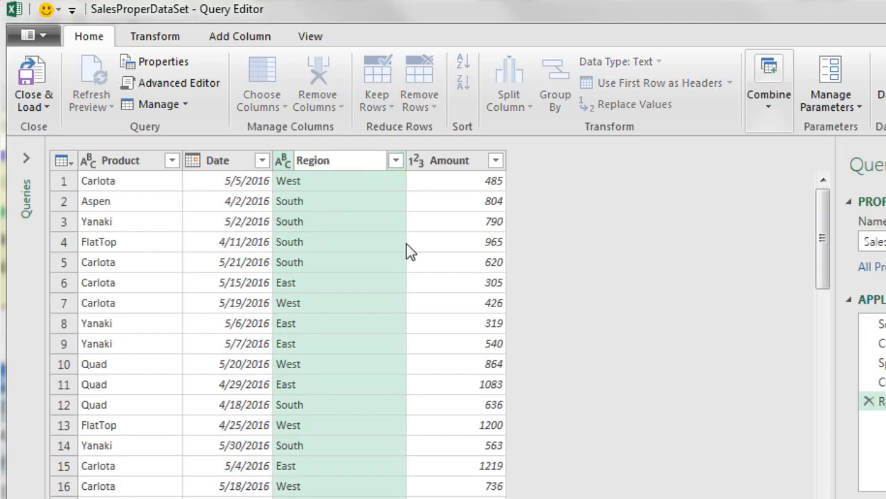
key(Return)
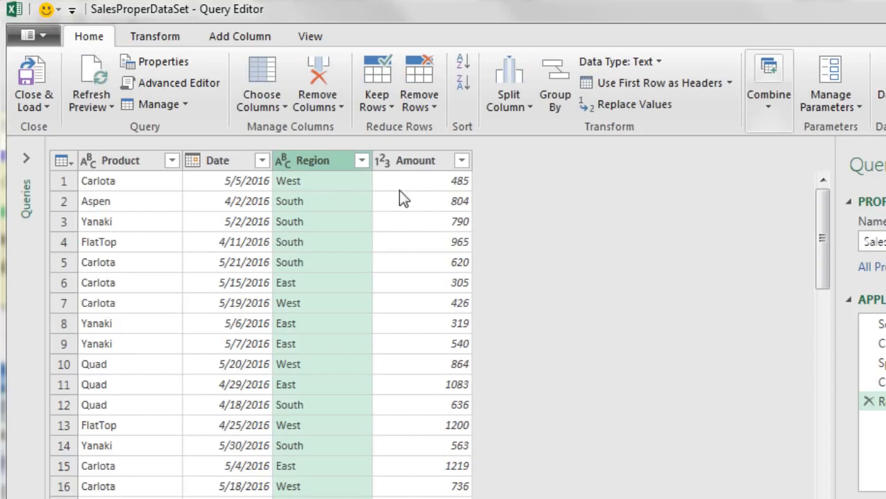
double_click(417, 163)
text(Sales)
key(Return)
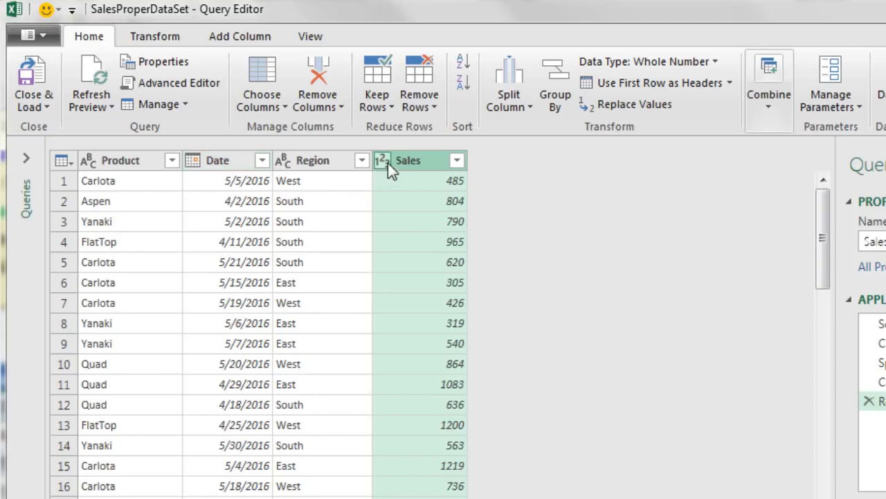
Review the data types available for the Date column without changing its type.
click(193, 158)
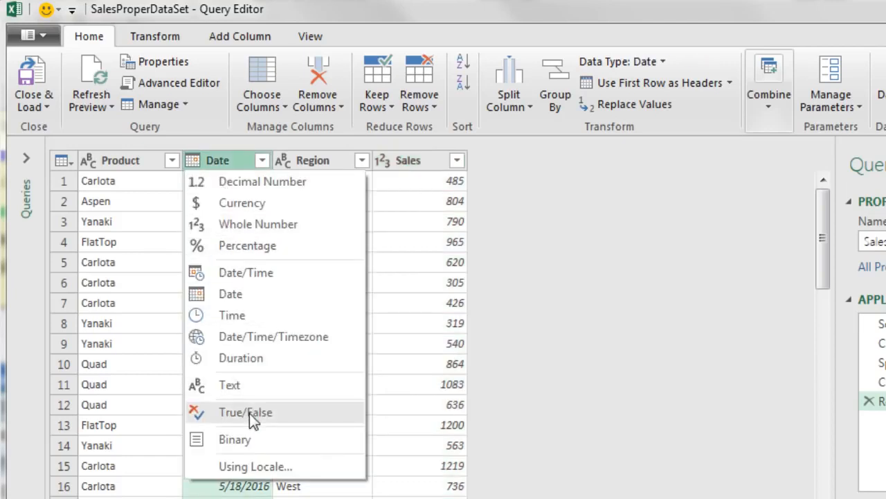
key(Escape)
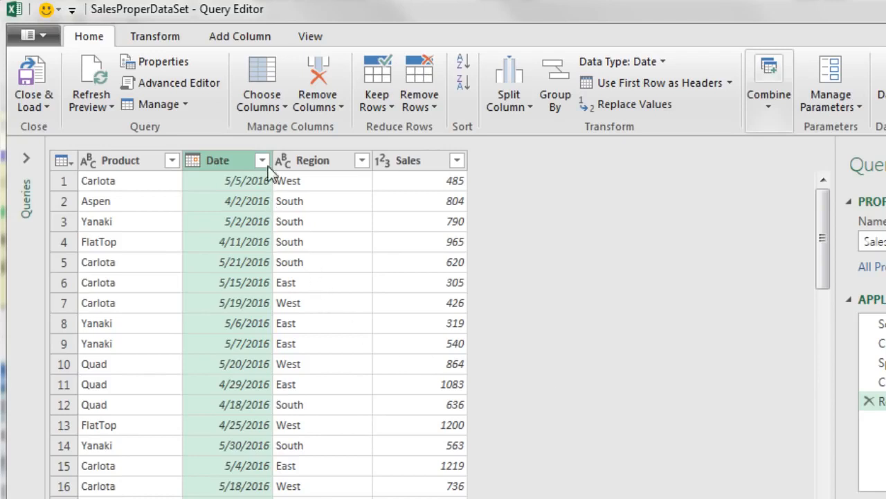
click(196, 163)
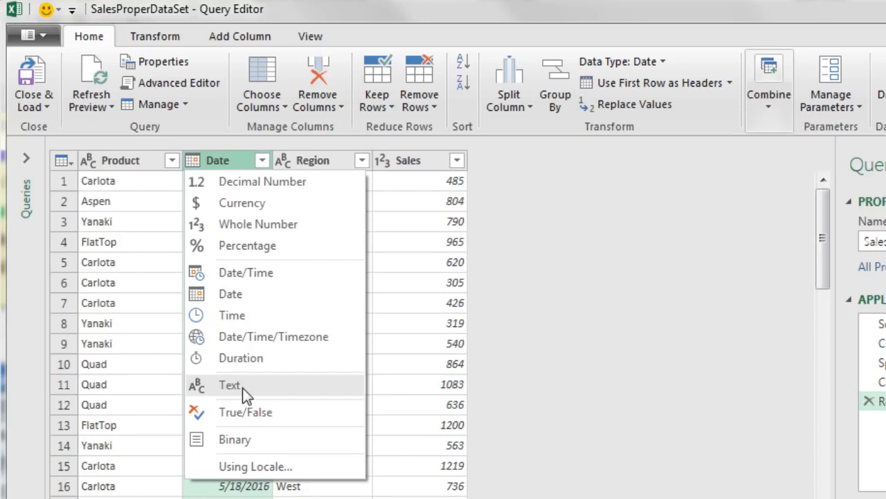
key(Escape)
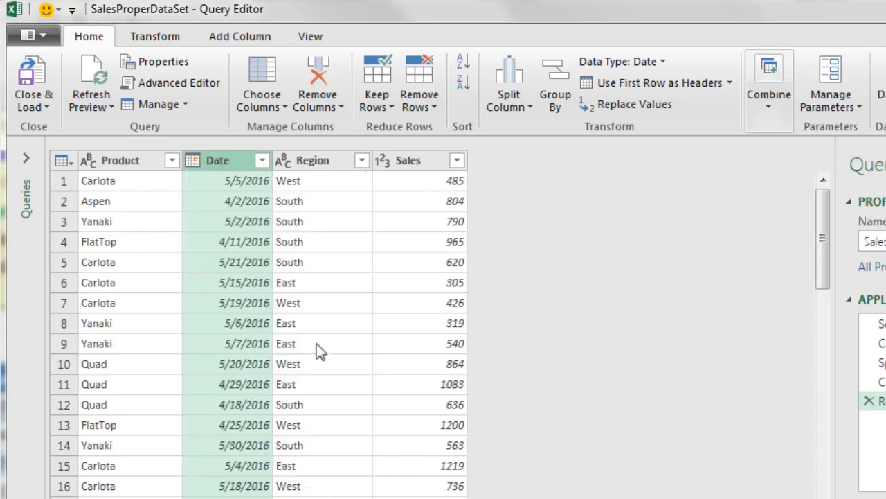
Change the data type of the Sales column to Currency.
click(385, 163)
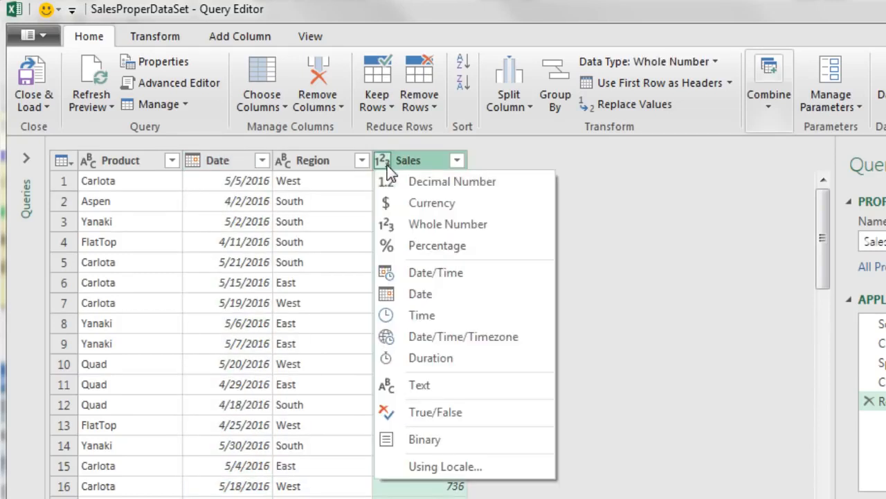
click(426, 388)
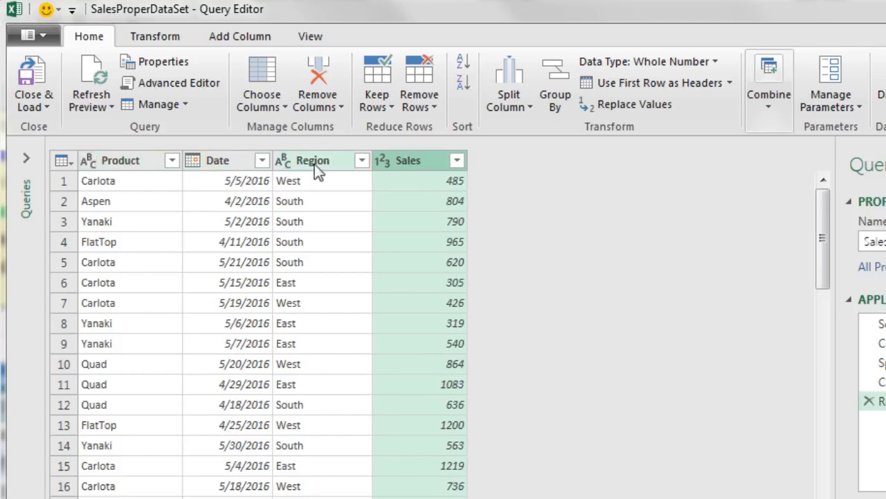
click(383, 162)
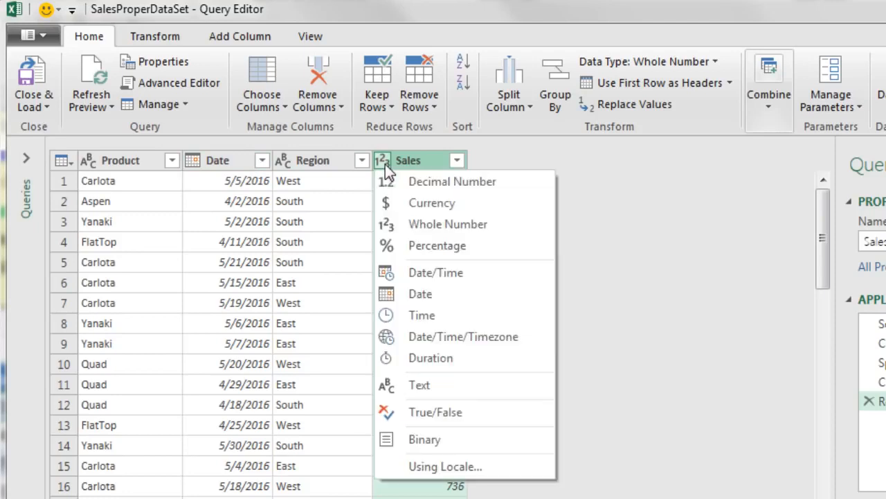
click(434, 204)
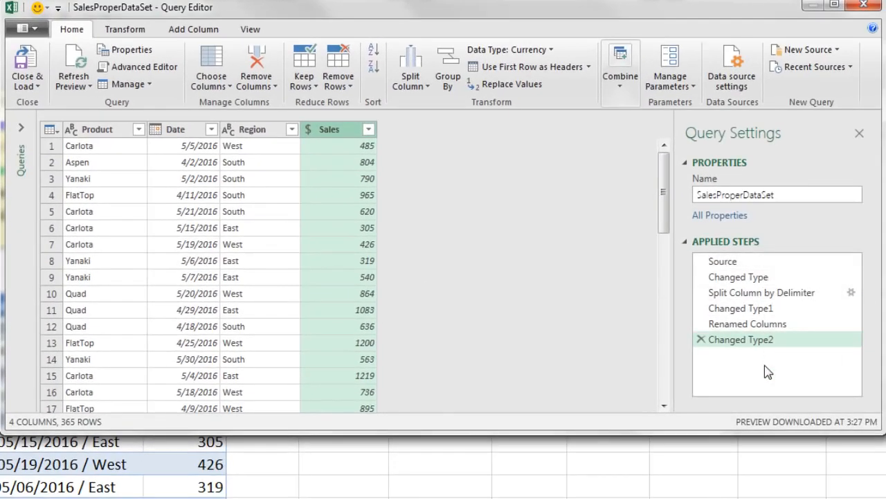
Review the query's applied steps one by one, from Source through Renamed Columns.
click(727, 264)
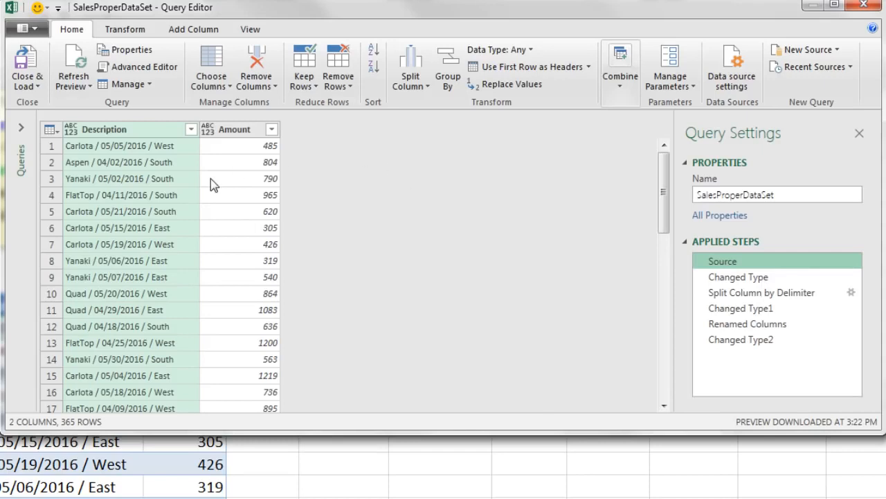
click(752, 277)
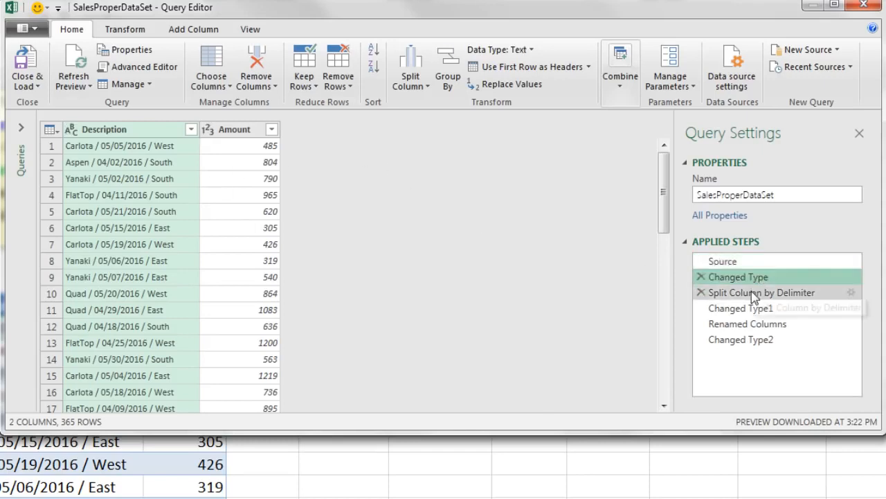
click(751, 293)
click(742, 311)
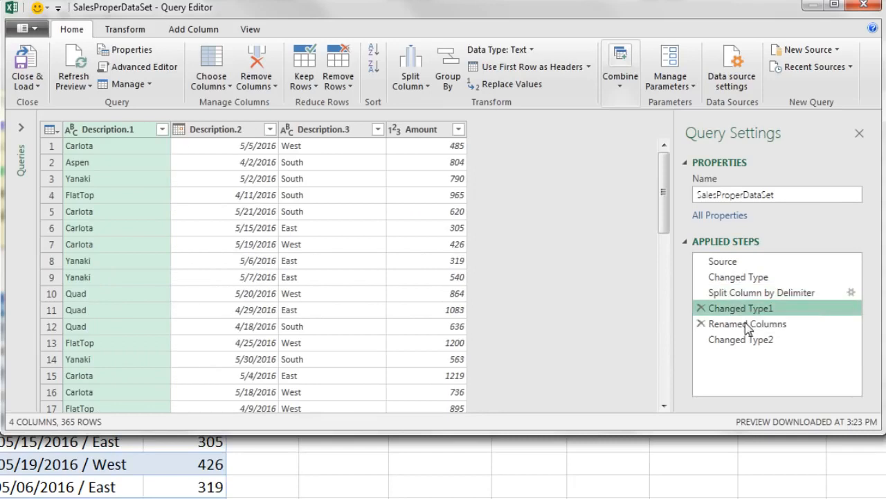
click(749, 323)
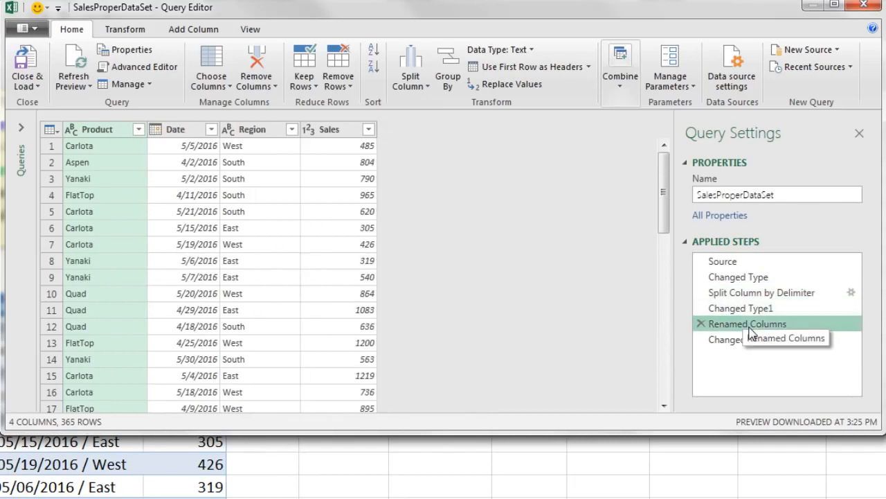
Inspect the settings of the Split Column by Delimiter step, and return to the last applied step, Changed Type2.
click(758, 293)
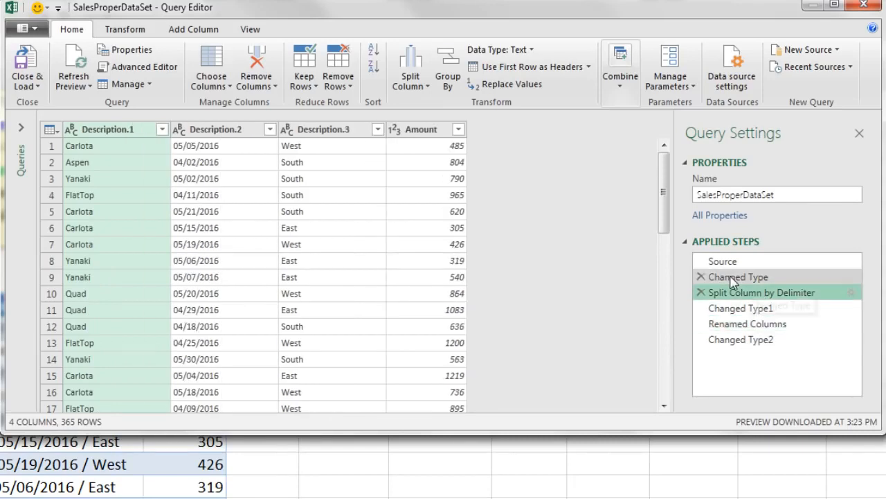
click(851, 293)
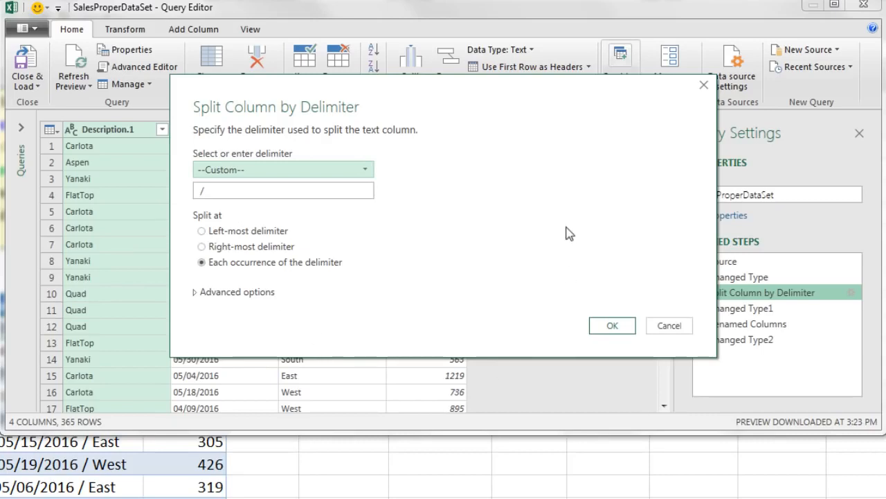
key(Escape)
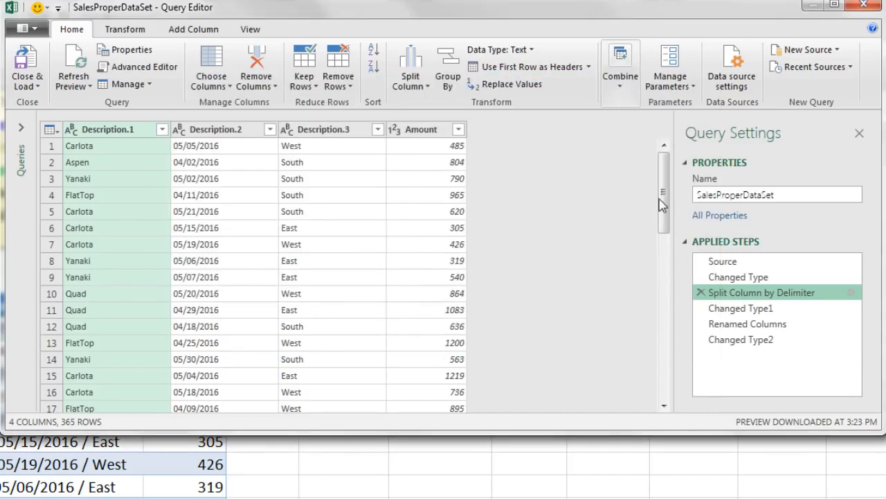
click(741, 341)
click(740, 327)
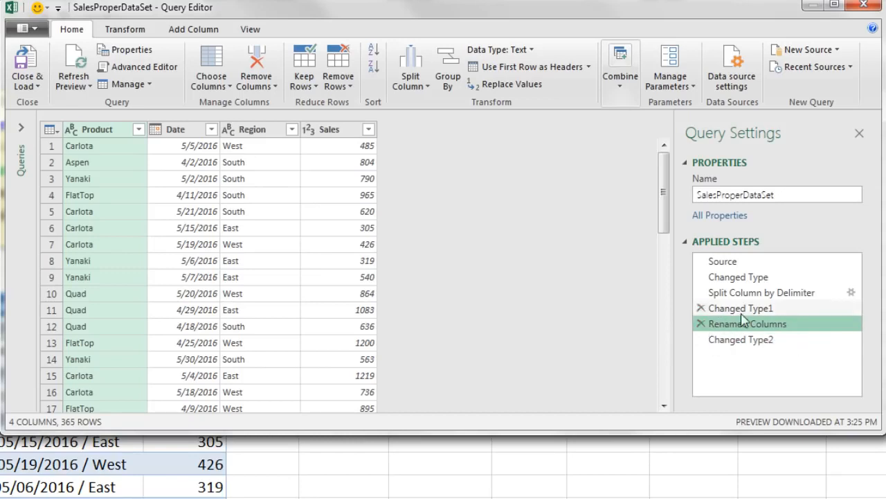
click(743, 341)
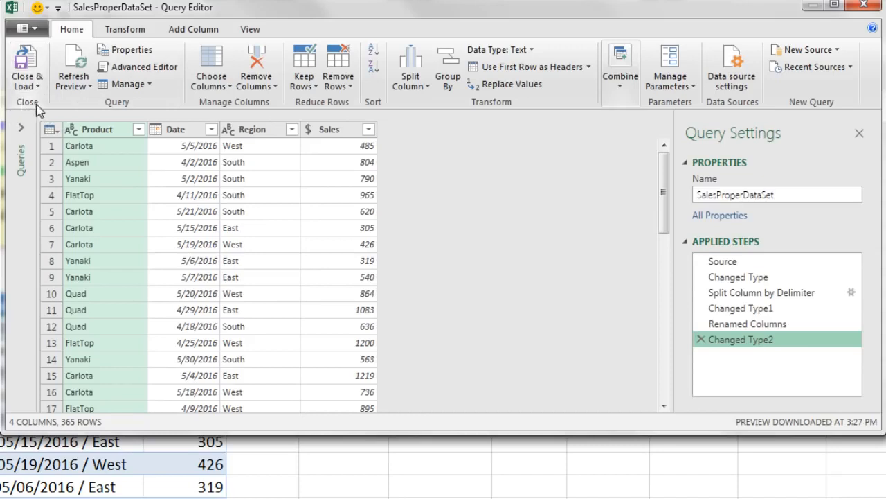
Load the query result as a table on a new worksheet and widen the Queries & Connections display.
click(36, 86)
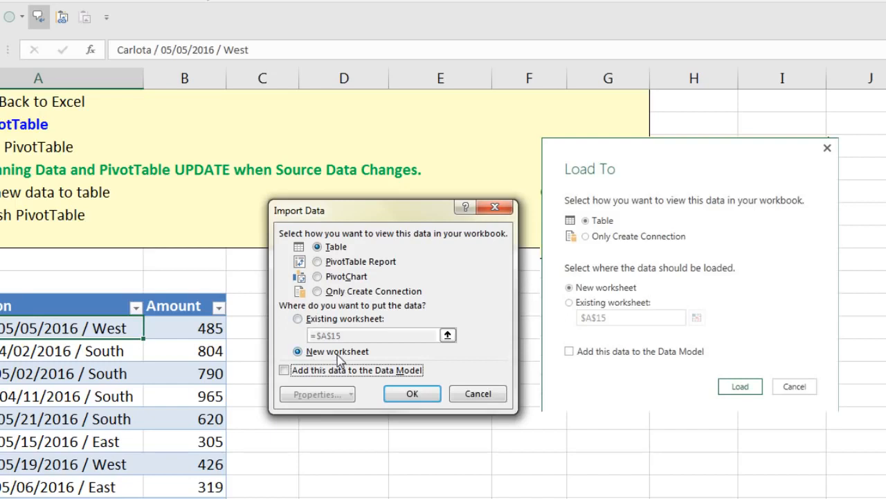
click(413, 394)
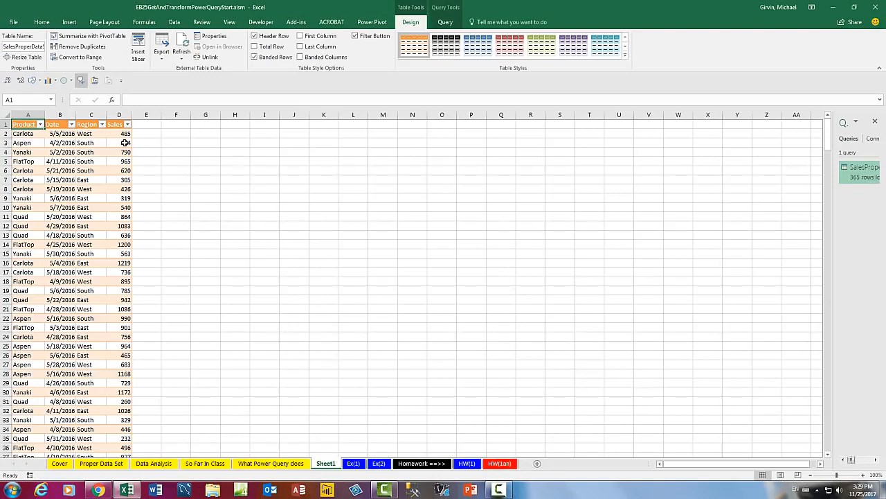
drag(833, 173, 719, 174)
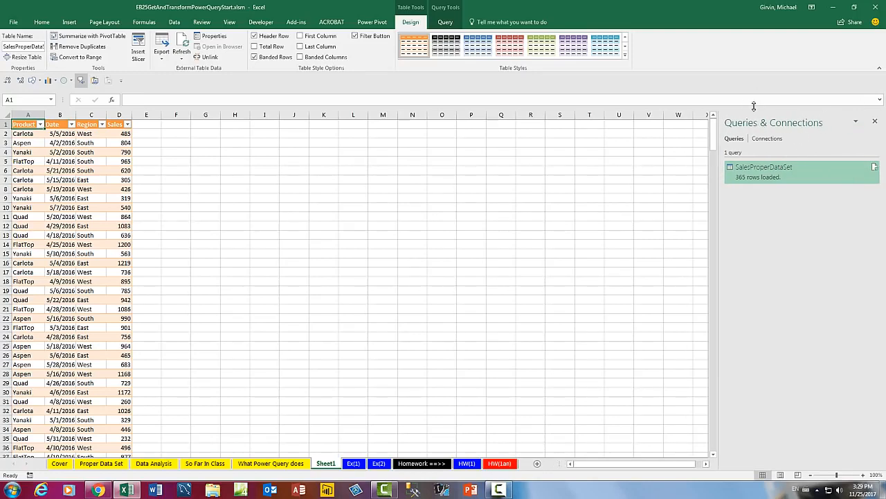
mouse_move(777, 169)
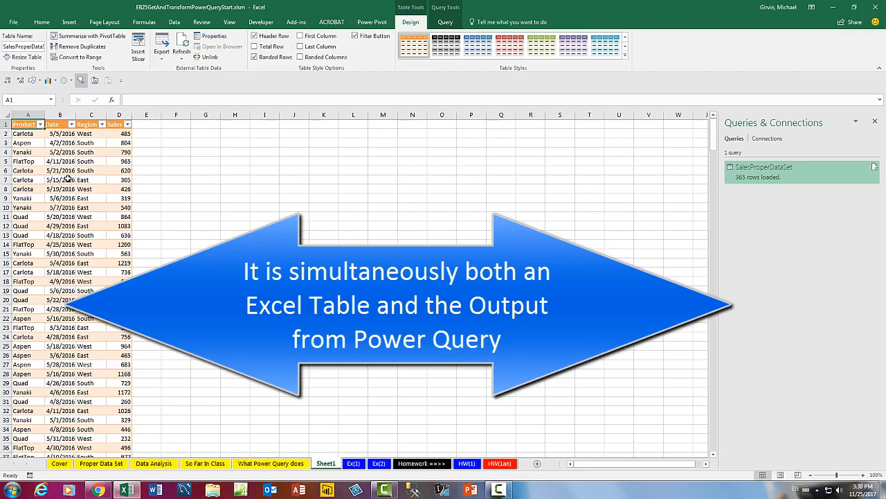
Rename the new worksheet holding the loaded query table as Cleaned Data.
double_click(321, 463)
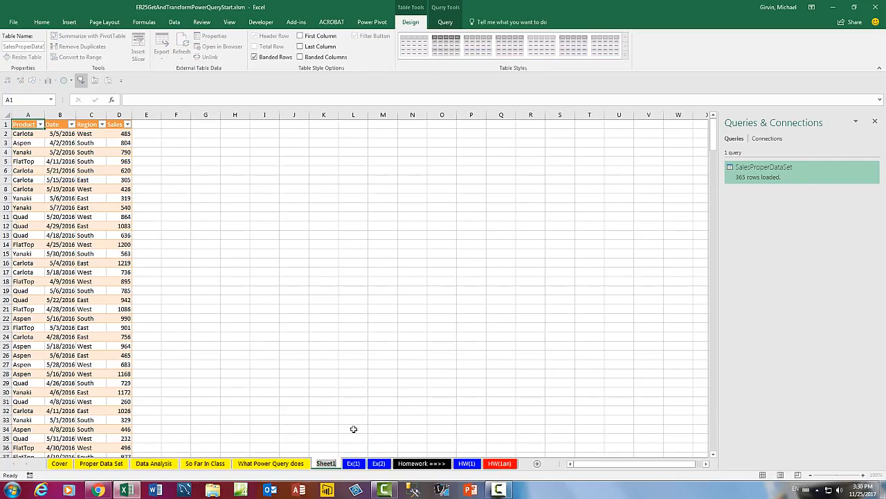
text(Cleaned Data)
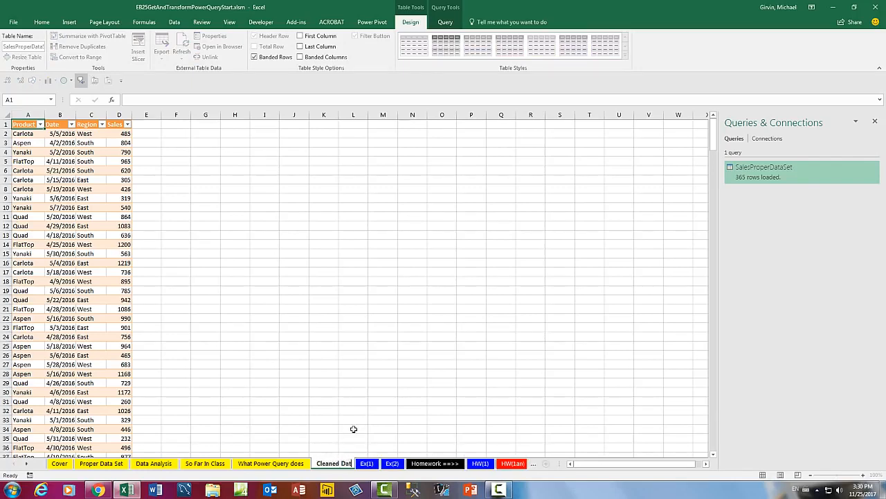
key(Return)
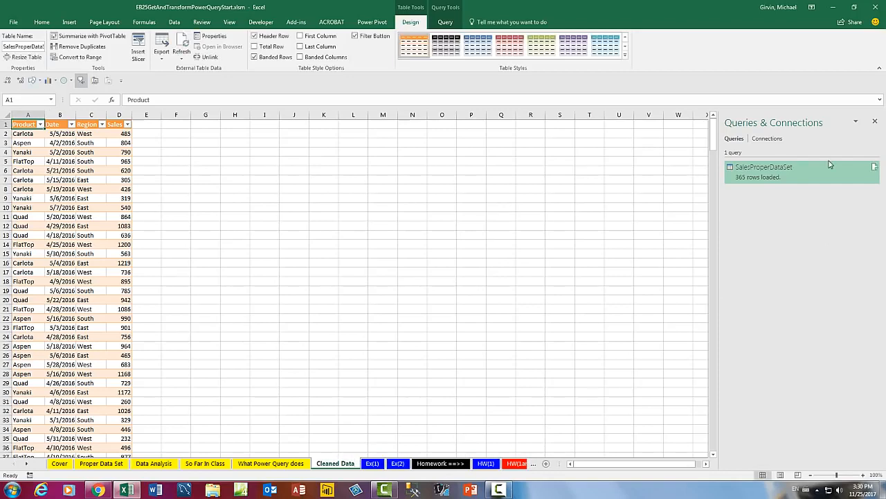
Hide the Queries & Connections display and show it again.
click(176, 23)
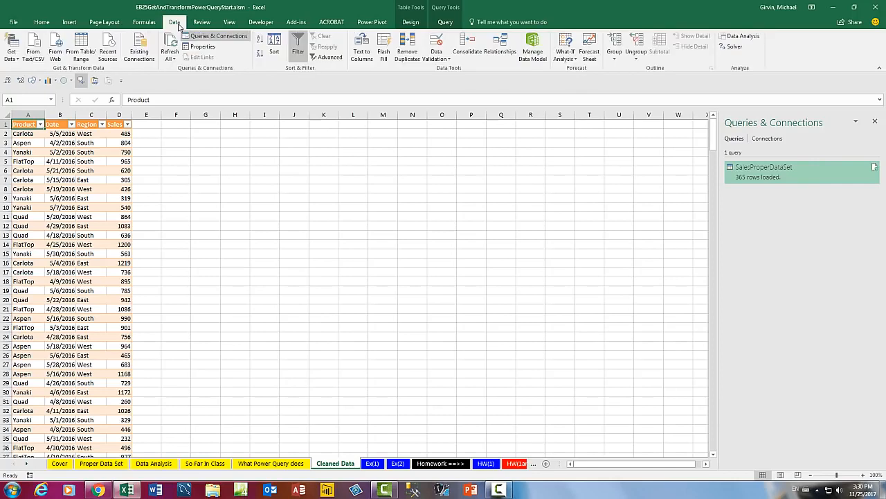
click(224, 39)
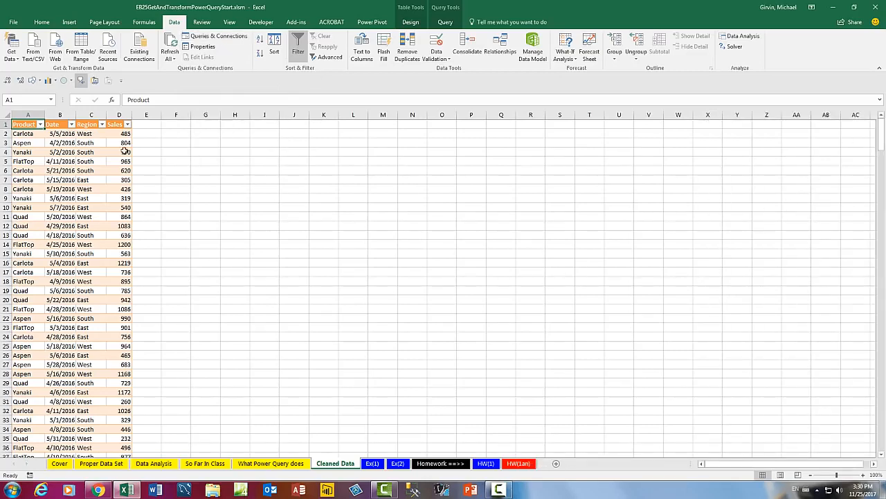
click(210, 39)
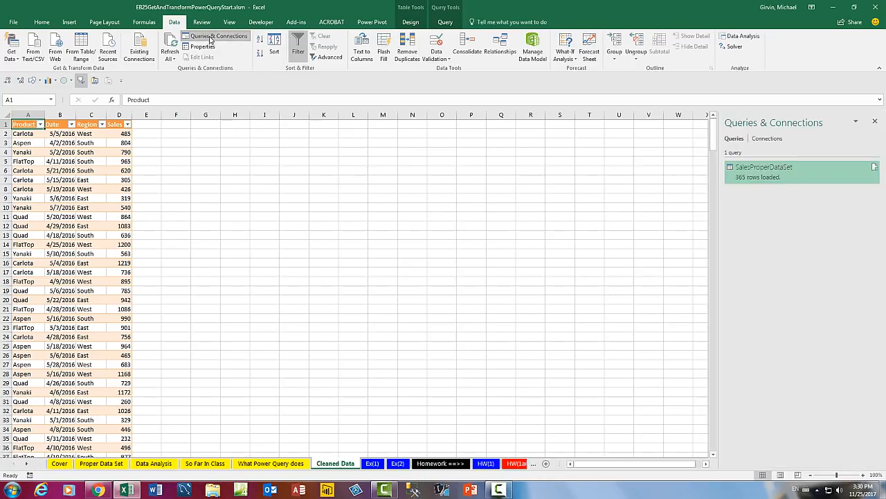
Reopen the SalesProperDataSet query in the Query Editor for review, and close the editor without editing anything.
mouse_move(752, 180)
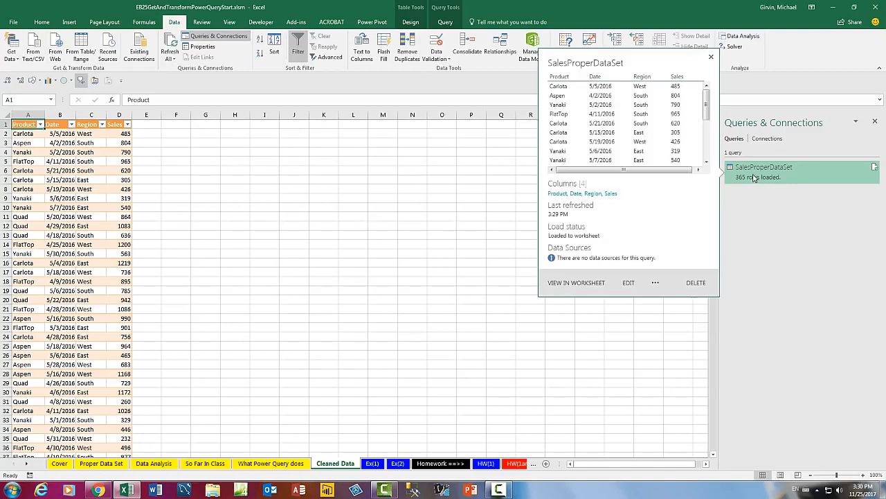
right_click(755, 178)
click(768, 205)
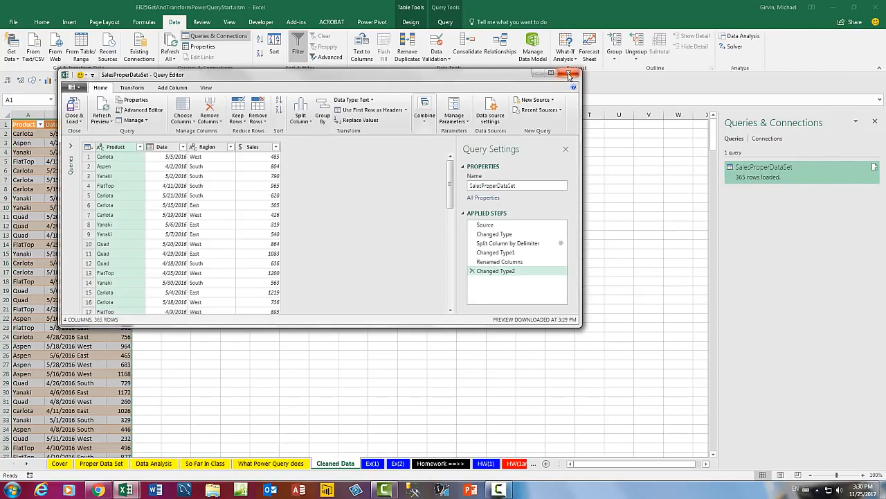
click(570, 74)
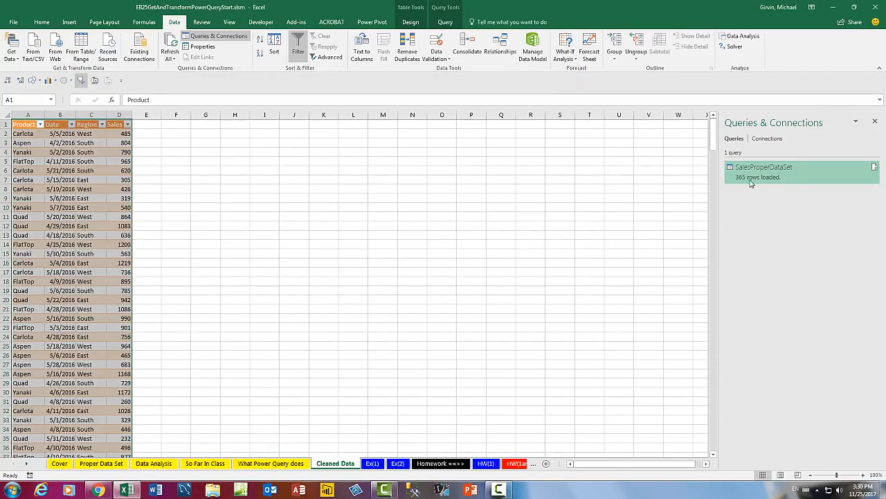
right_click(754, 178)
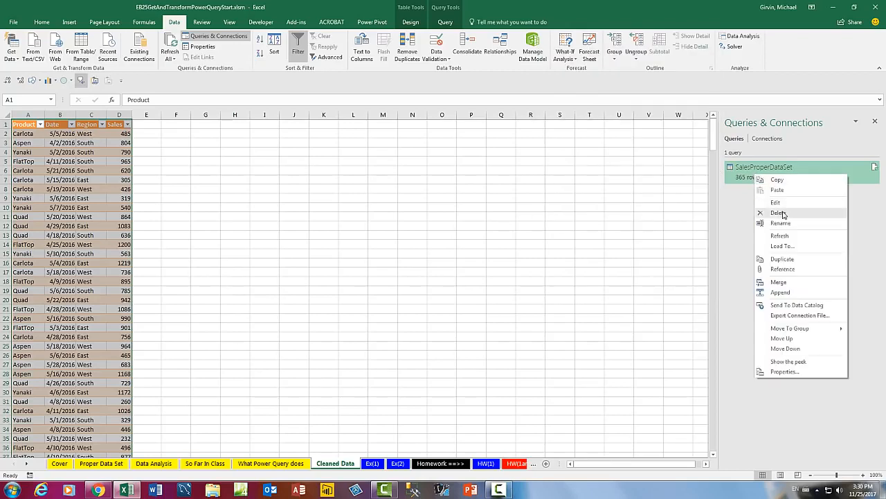
key(Escape)
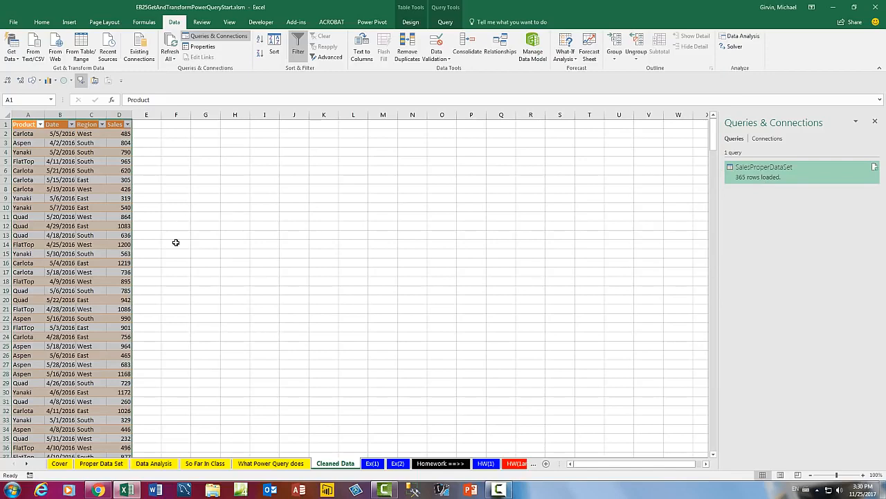
Create a PivotTable from the SalesProperDataSet table on the existing Cleaned Data worksheet, placed at cell G1.
click(103, 152)
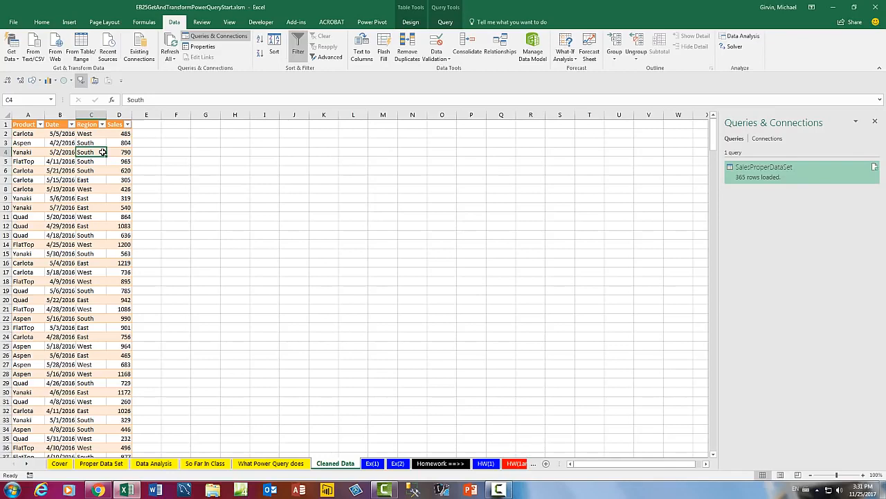
click(69, 21)
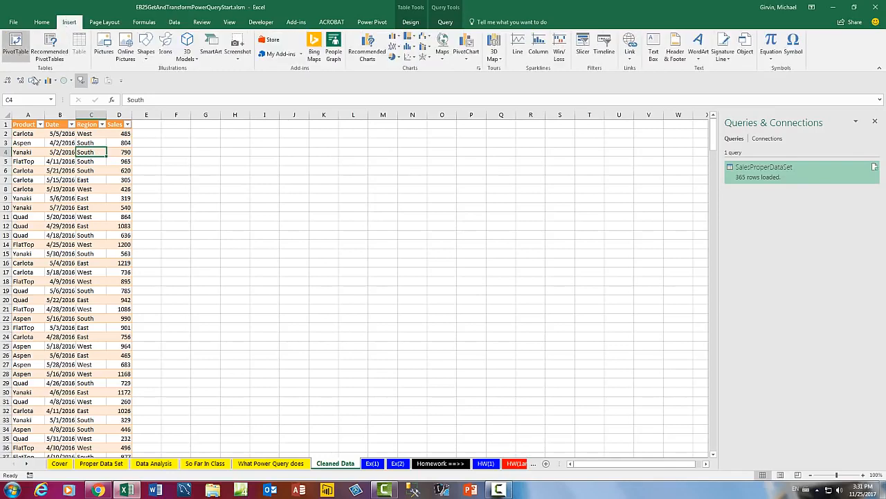
key(alt)
key(n)
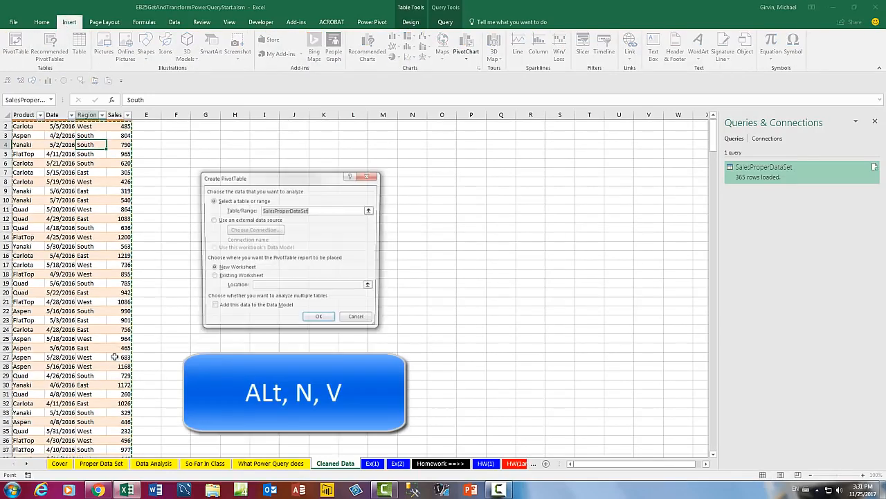
key(v)
click(212, 277)
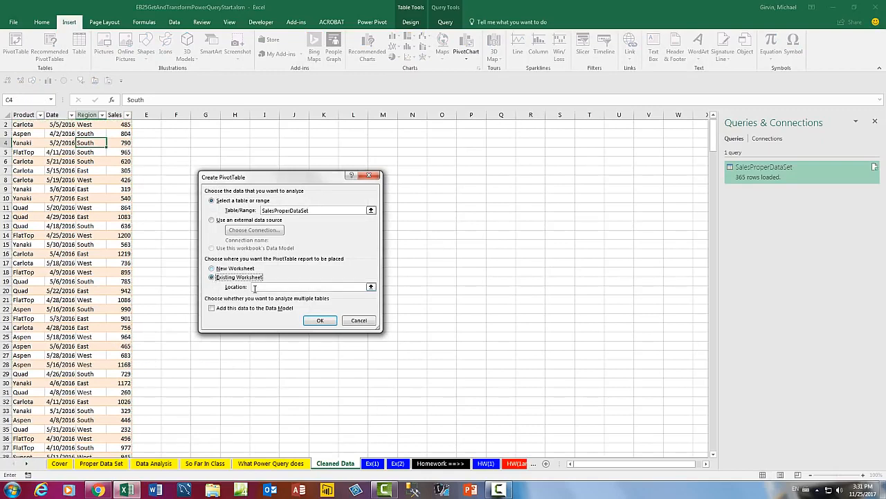
scroll(249, 110, up, 1)
click(203, 124)
click(320, 320)
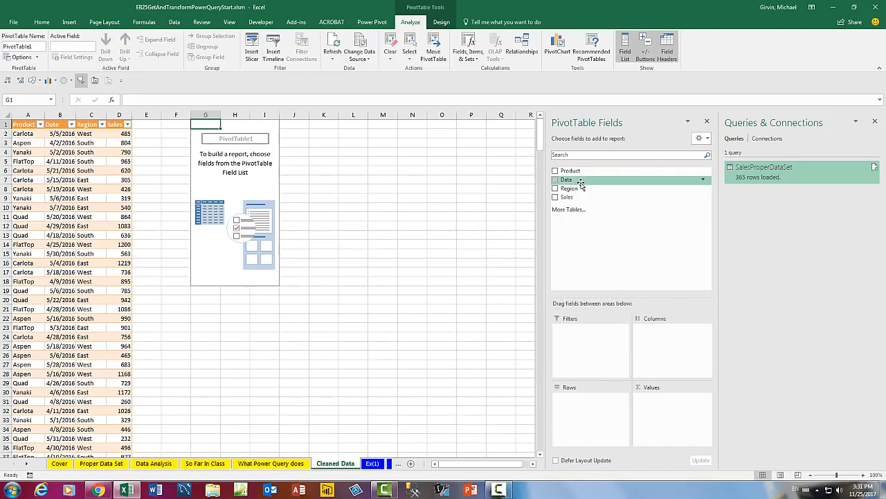
Build the PivotTable rows from Months and Product, leaving out the individual Date field, and expand the entire Months field.
drag(572, 182, 592, 405)
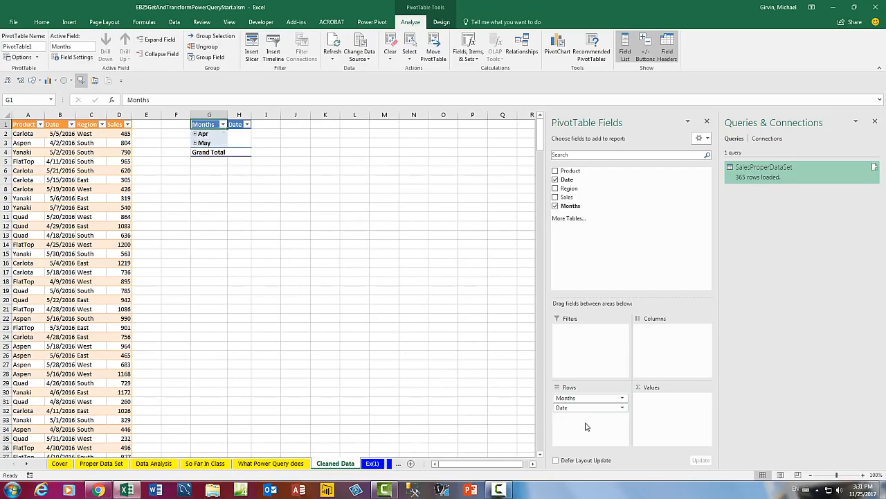
drag(577, 409, 493, 390)
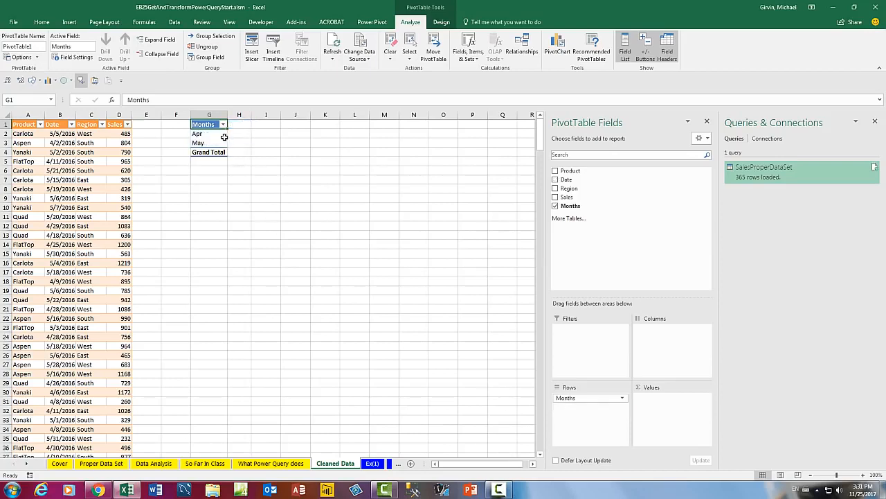
drag(569, 170, 599, 409)
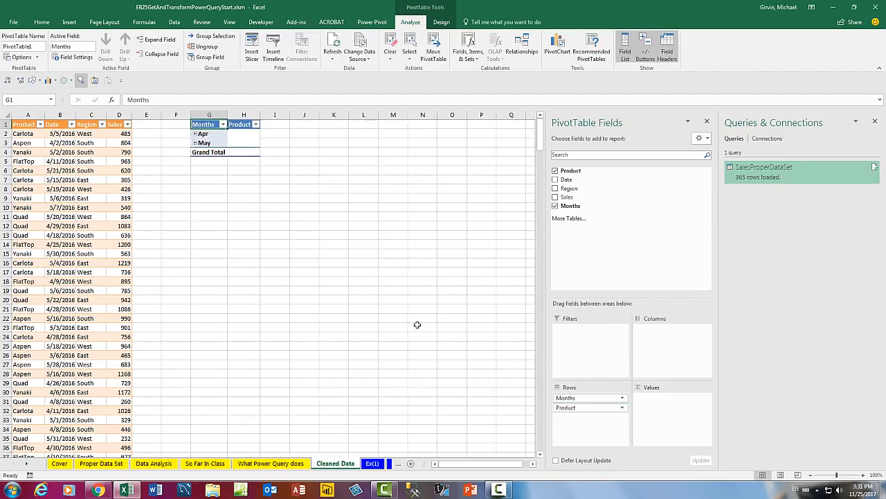
right_click(218, 135)
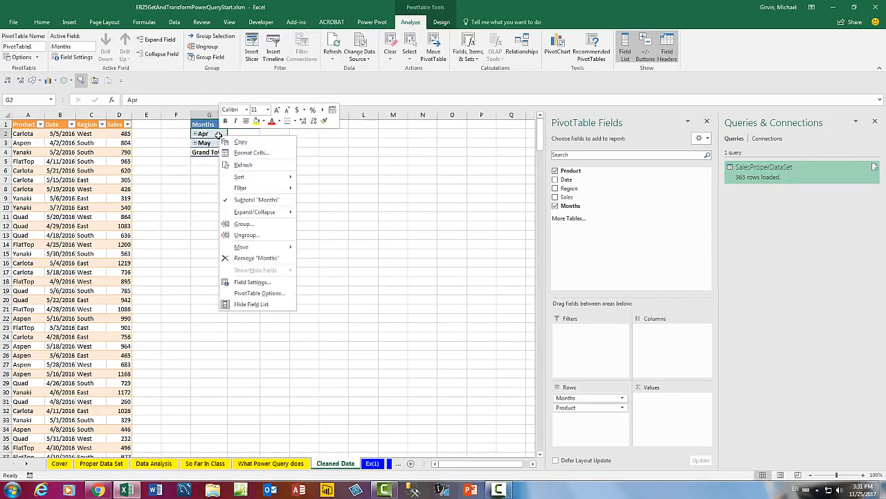
mouse_move(253, 213)
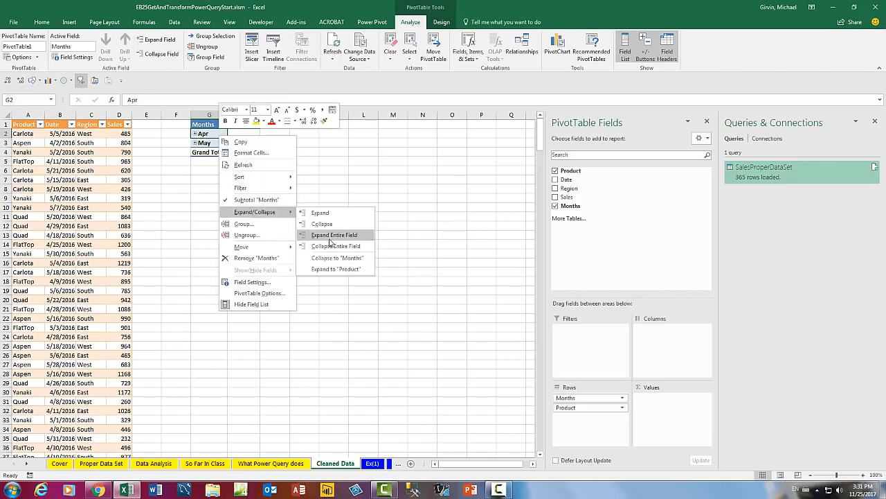
click(330, 237)
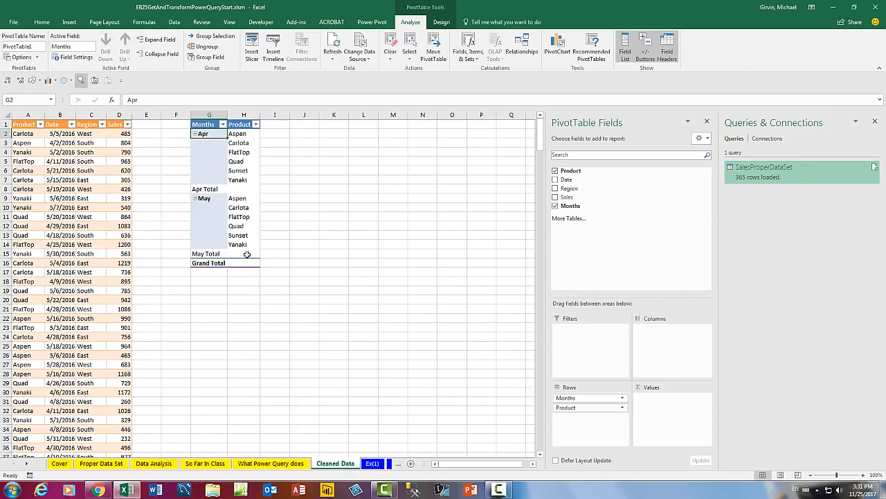
Add Sales to the PivotTable values and format the sums as Currency with the $ symbol and 2 decimal places.
drag(568, 197, 651, 405)
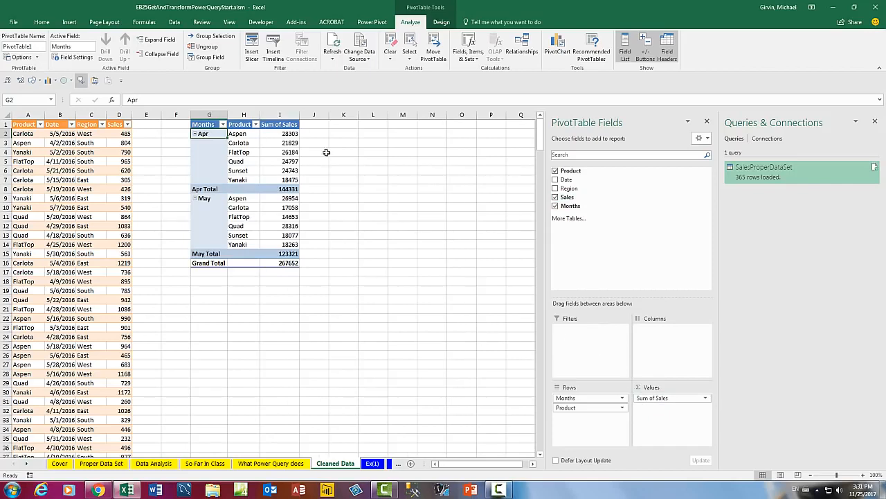
right_click(291, 133)
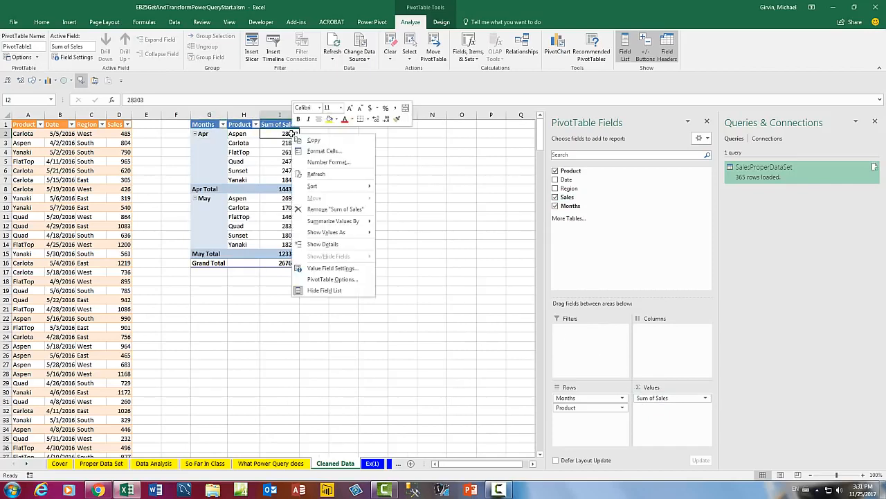
click(314, 164)
click(213, 106)
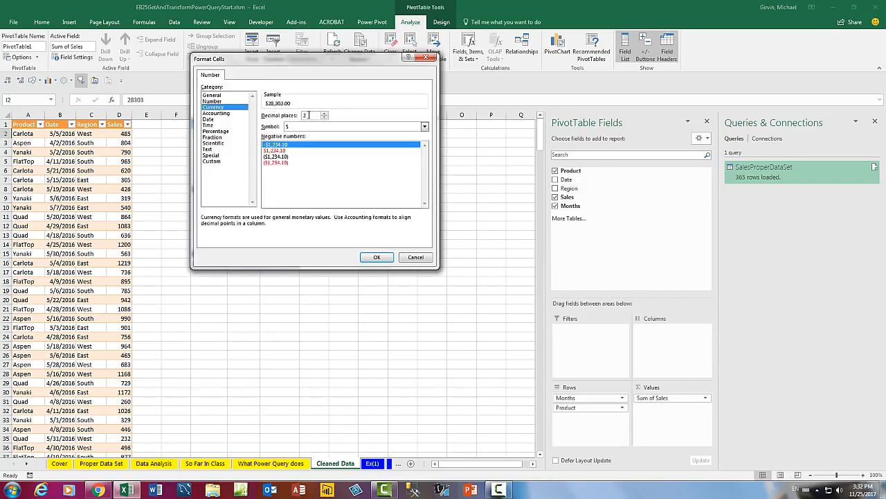
click(375, 258)
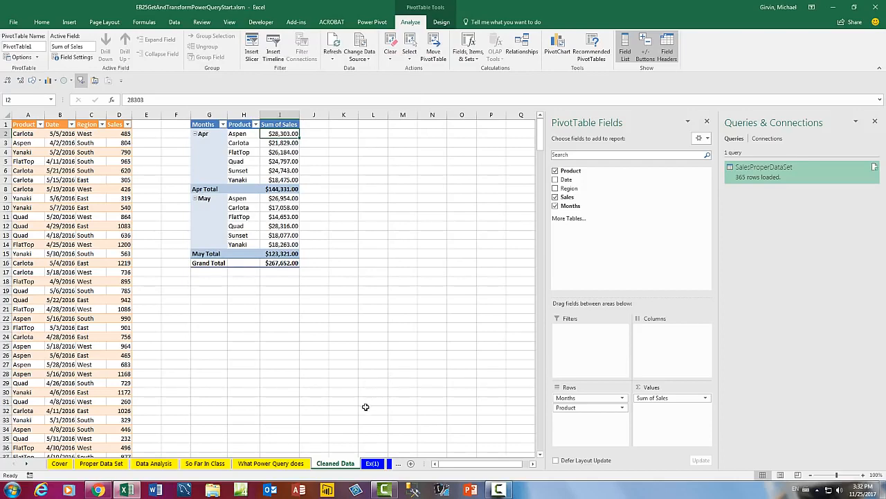
Copy the whole block of new records, starting at cell AA15, on the Ex(1) sheet.
click(372, 463)
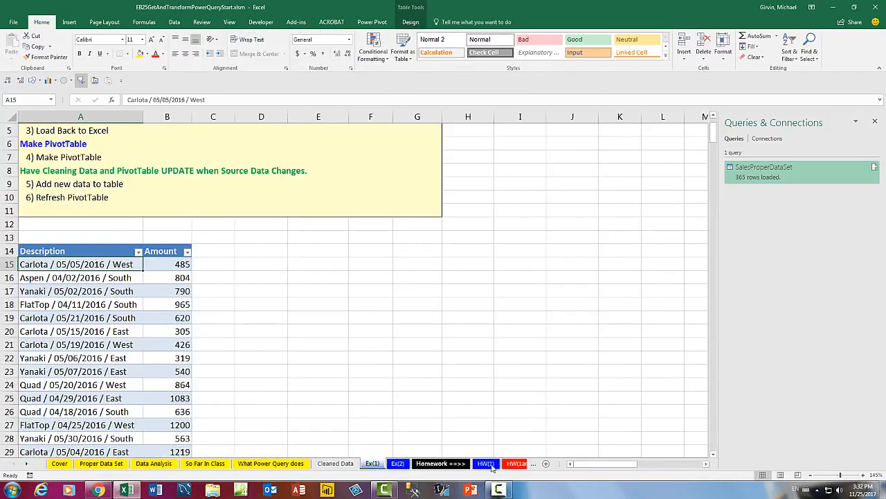
drag(583, 468, 693, 473)
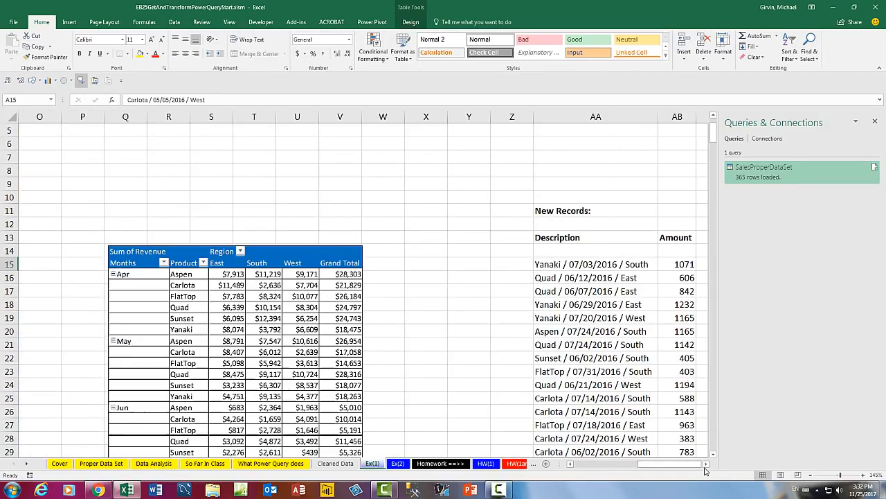
click(706, 464)
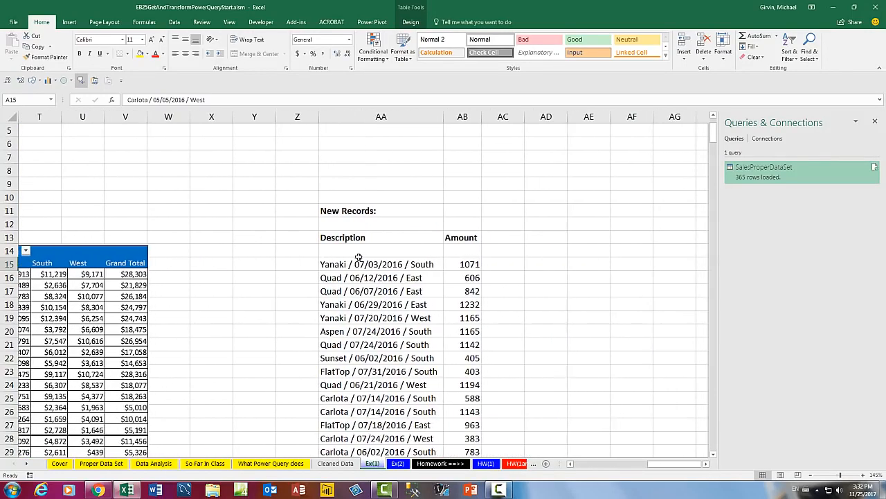
click(361, 266)
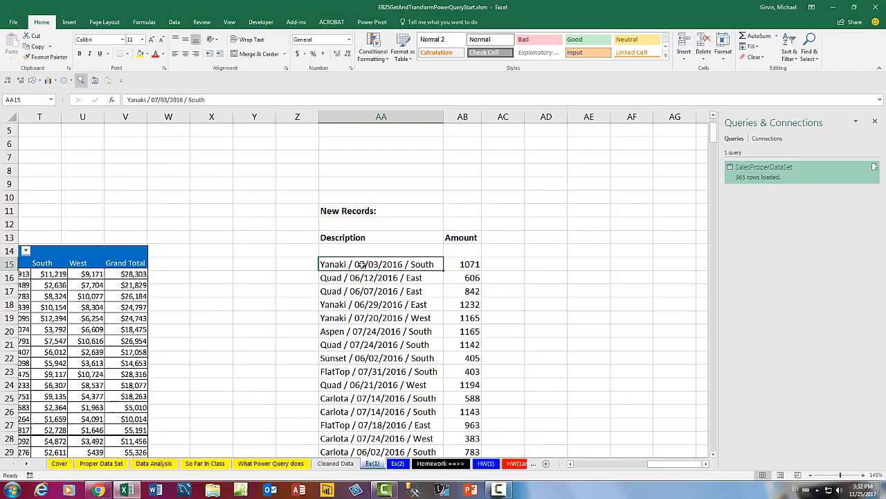
key(ctrl+shift+8)
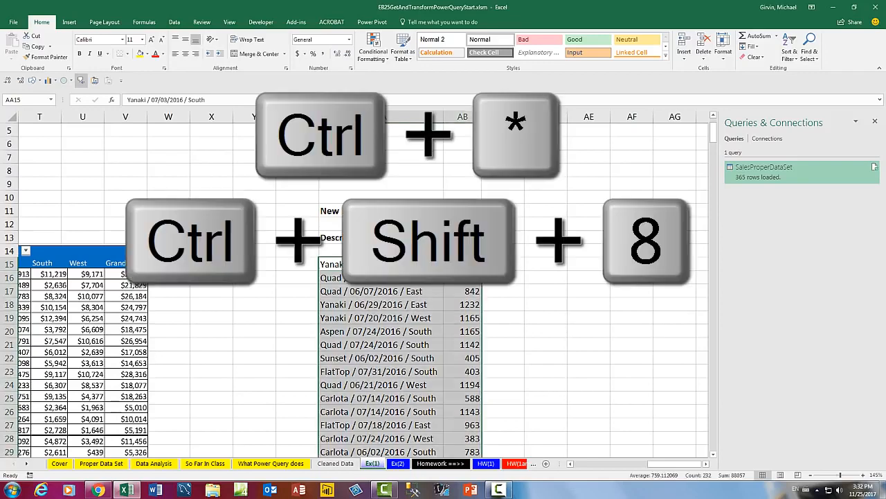
key(ctrl+c)
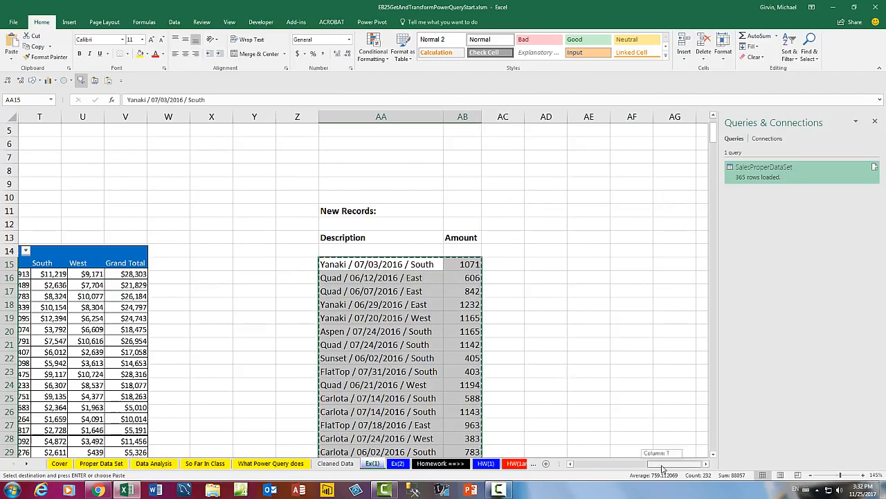
Paste the copied new records directly below the last row of the Description and Amount table, starting at cell A380.
drag(663, 470, 590, 465)
click(55, 279)
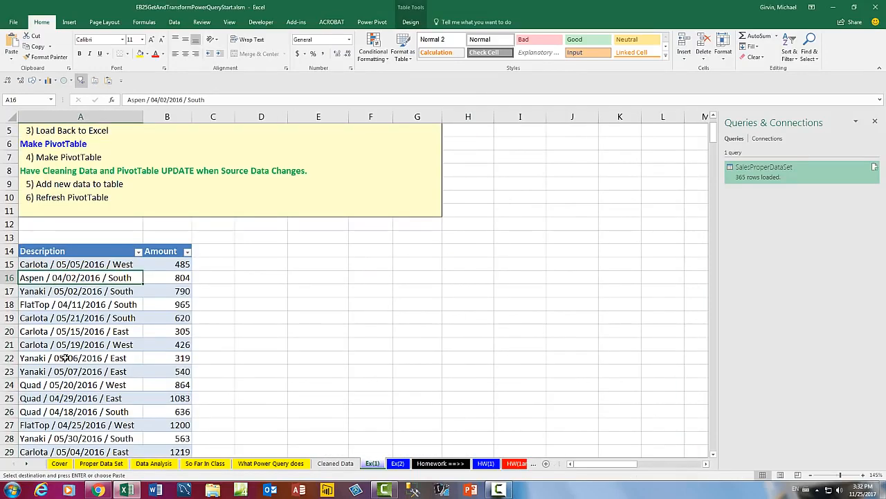
key(ctrl+Down)
scroll(81, 277, down, 1)
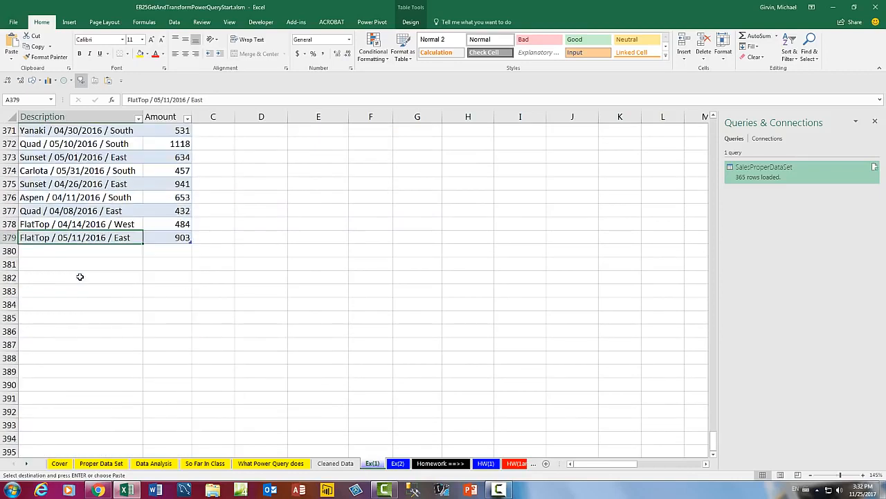
click(49, 251)
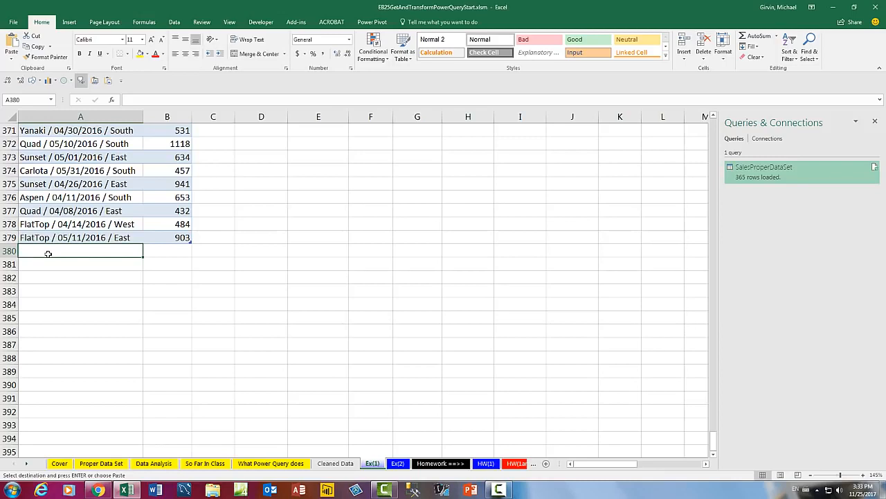
key(ctrl+v)
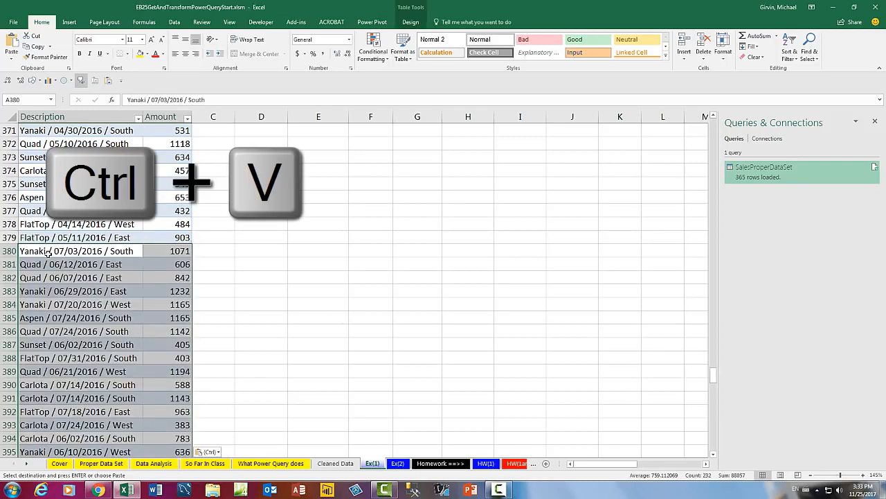
click(116, 251)
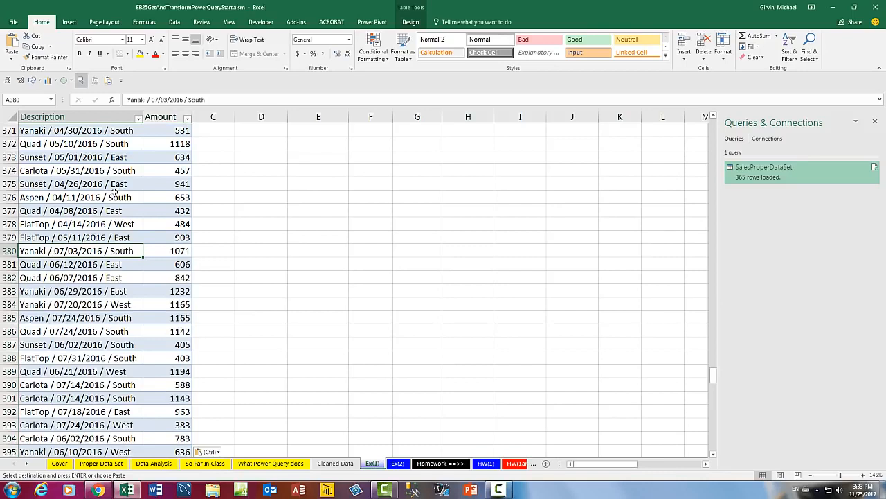
click(161, 289)
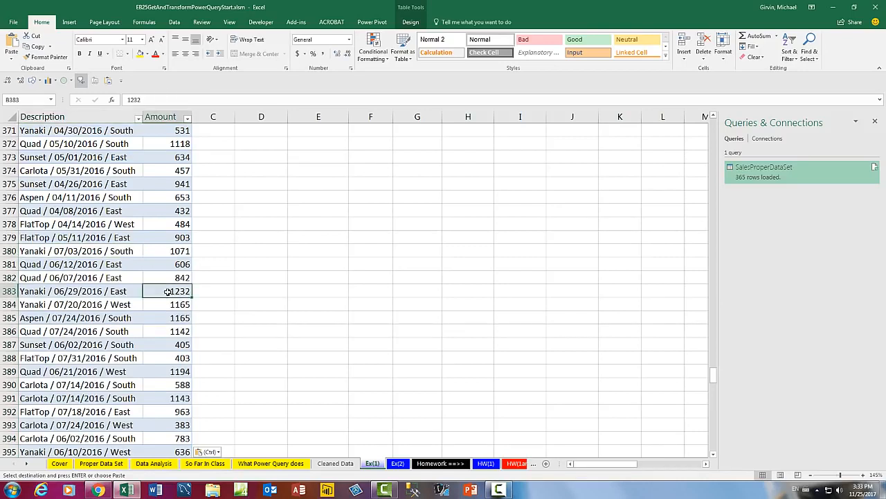
Examine the extended Description and Amount table from its last row back to its start, its table design settings, and the SalesProperDataSet query details.
key(ctrl+Down)
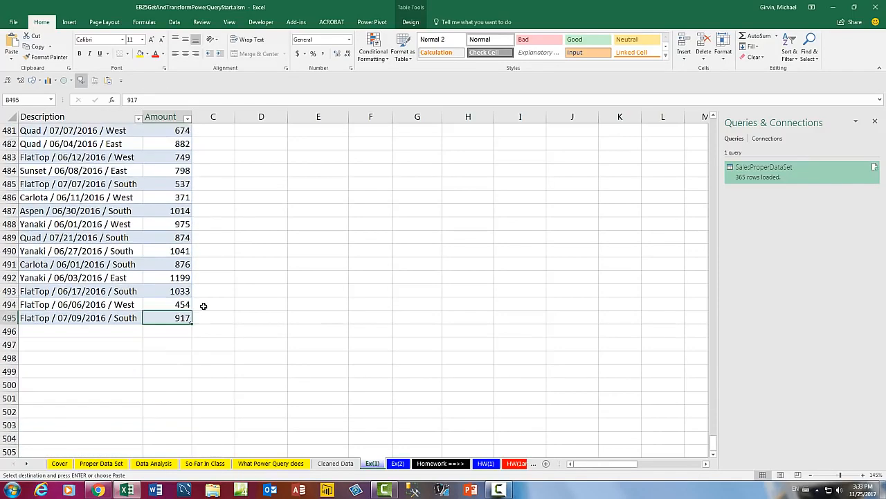
scroll(203, 306, up, 13)
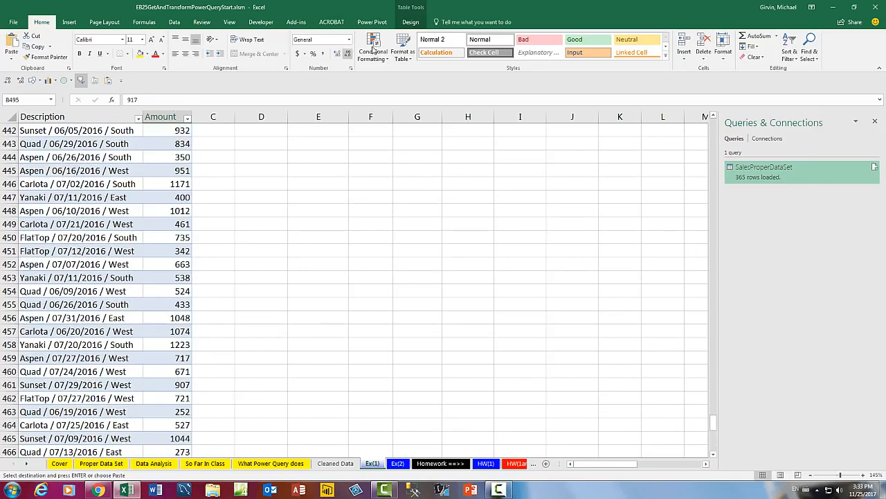
click(411, 22)
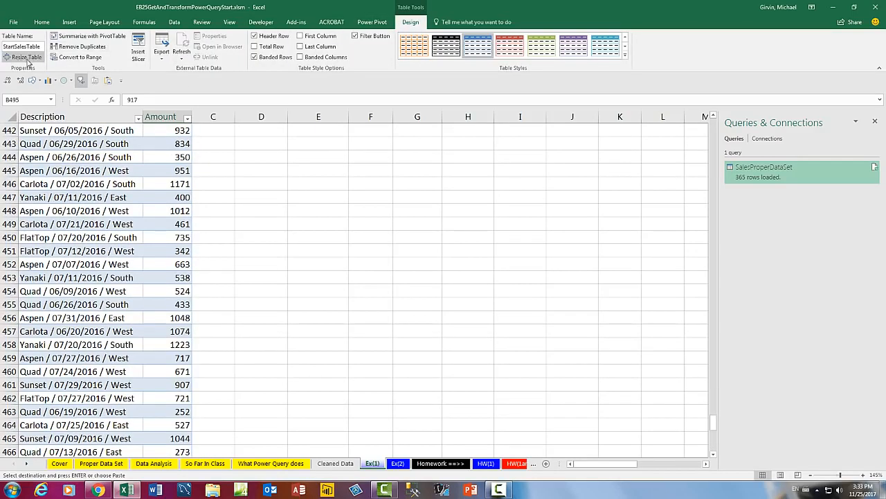
click(139, 260)
key(ctrl+Home)
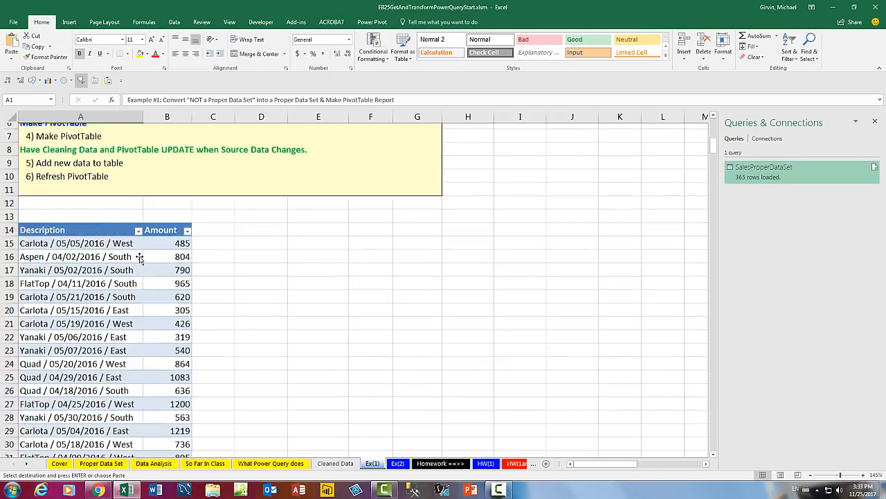
click(113, 343)
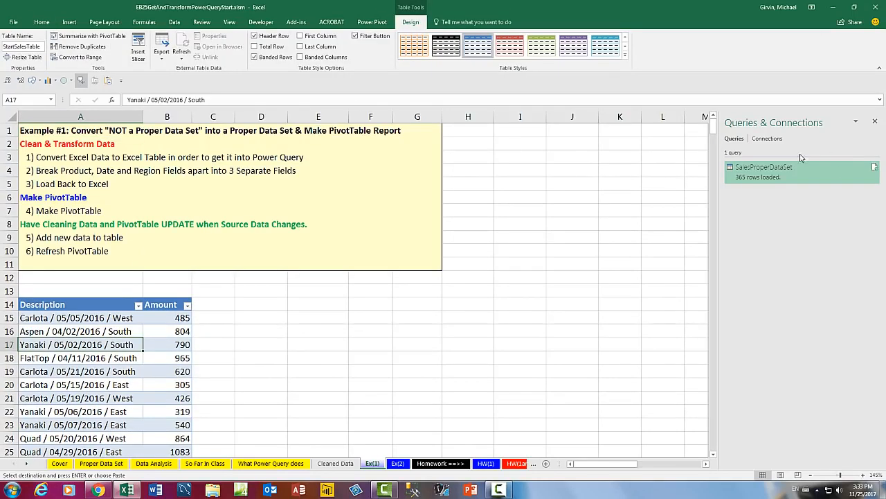
mouse_move(765, 182)
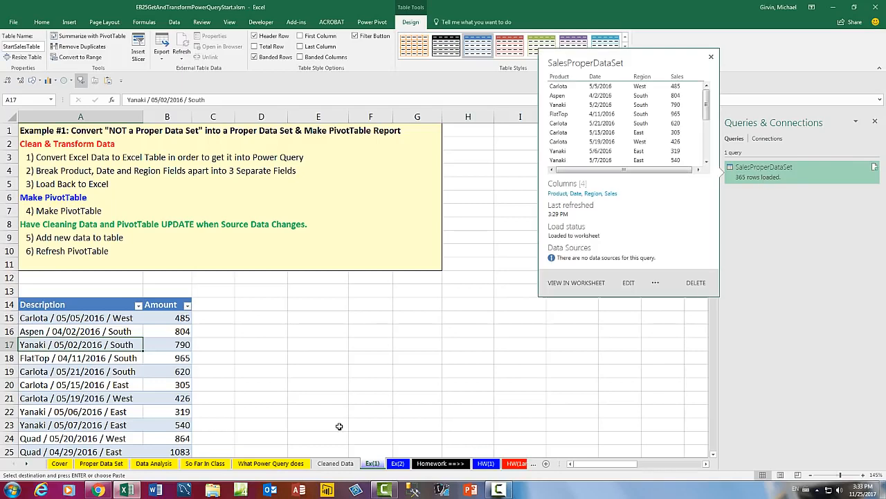
Refresh the SalesProperDataSet query from the Cleaned Data sheet and check the last row of the cleaned table.
click(336, 463)
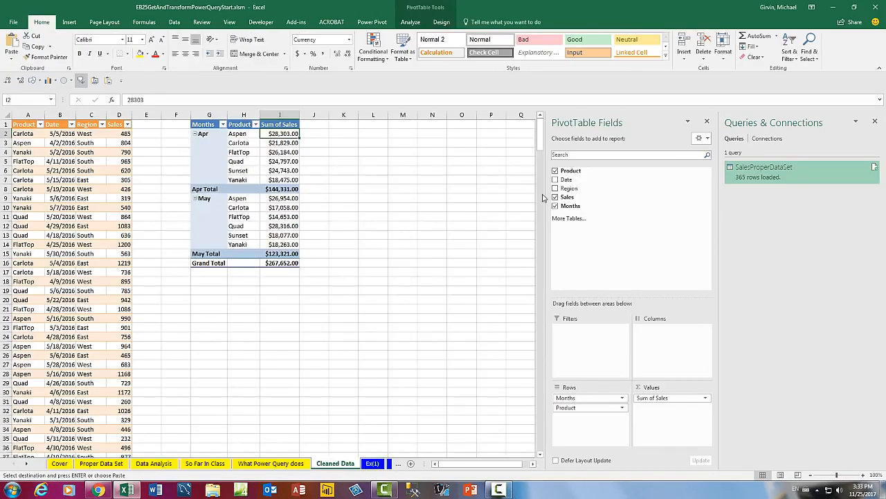
mouse_move(764, 177)
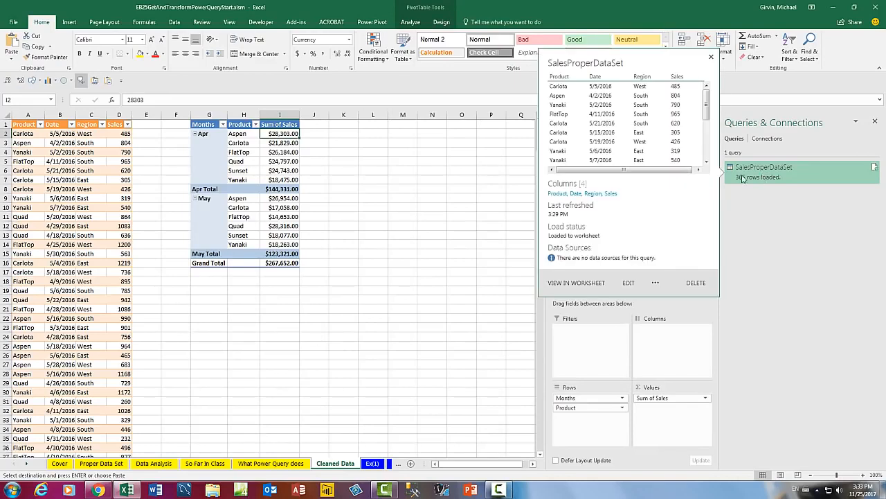
click(93, 144)
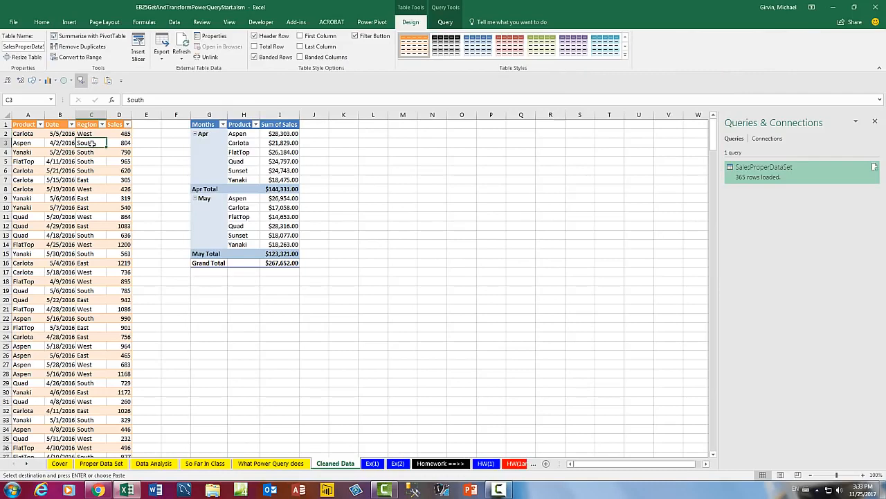
right_click(92, 144)
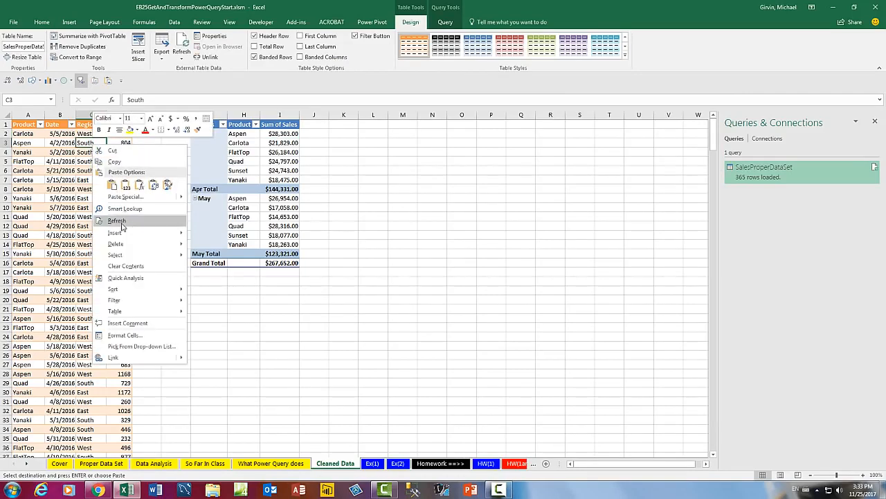
click(781, 169)
mouse_move(775, 176)
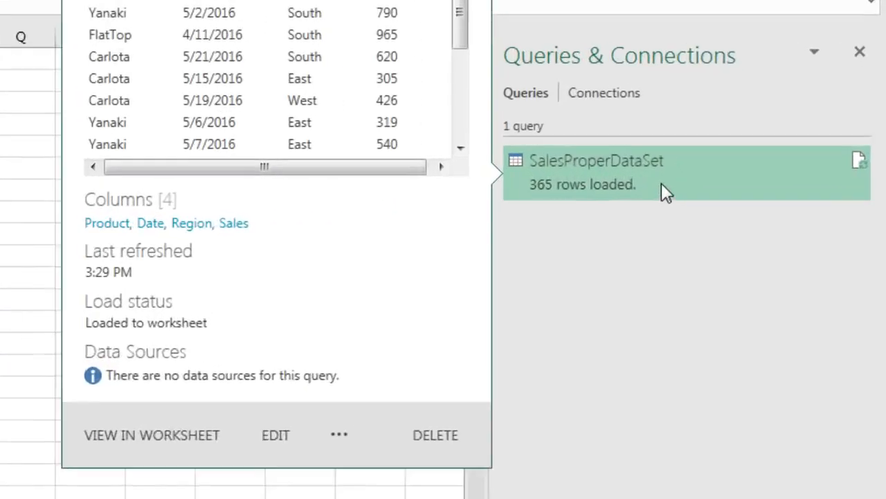
right_click(690, 180)
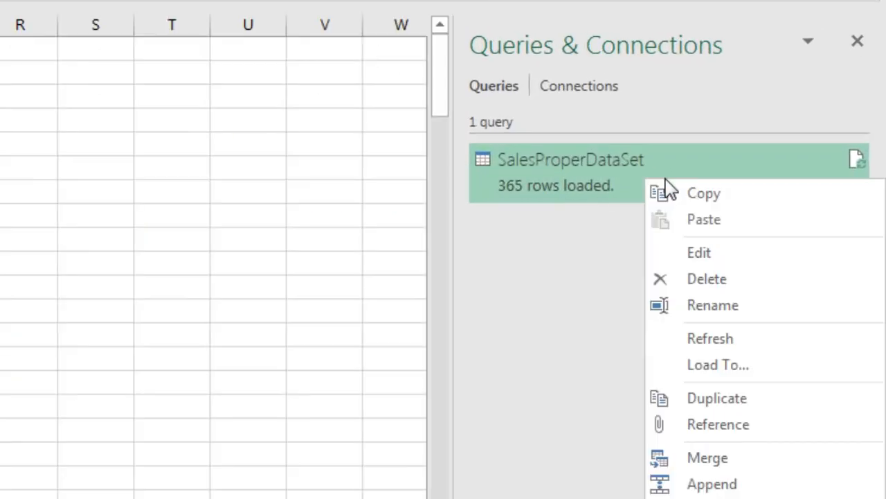
click(668, 339)
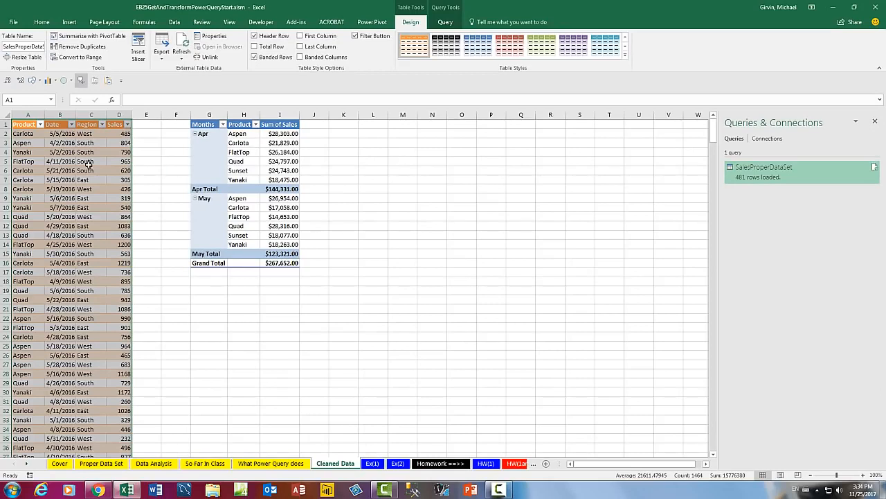
click(89, 163)
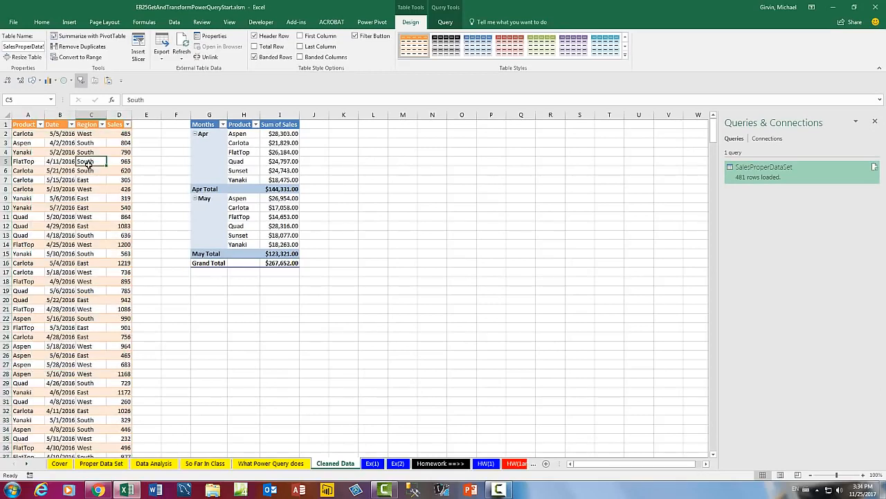
key(ctrl+Down)
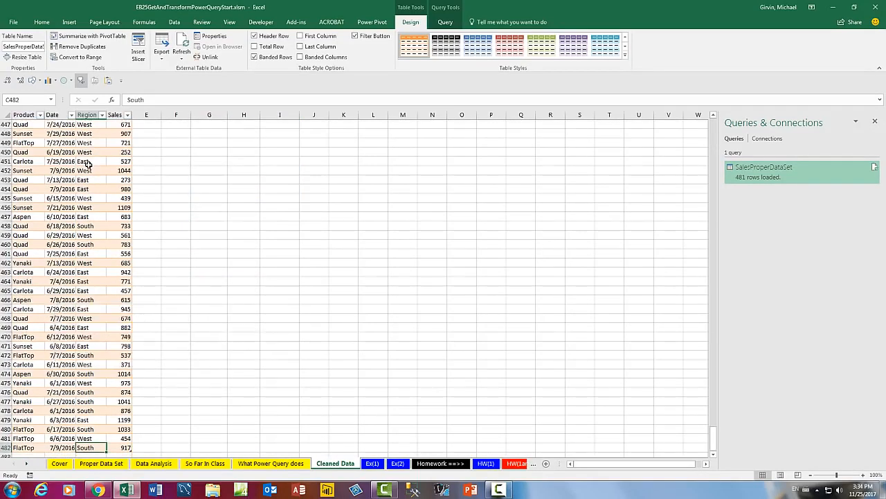
key(ctrl+Home)
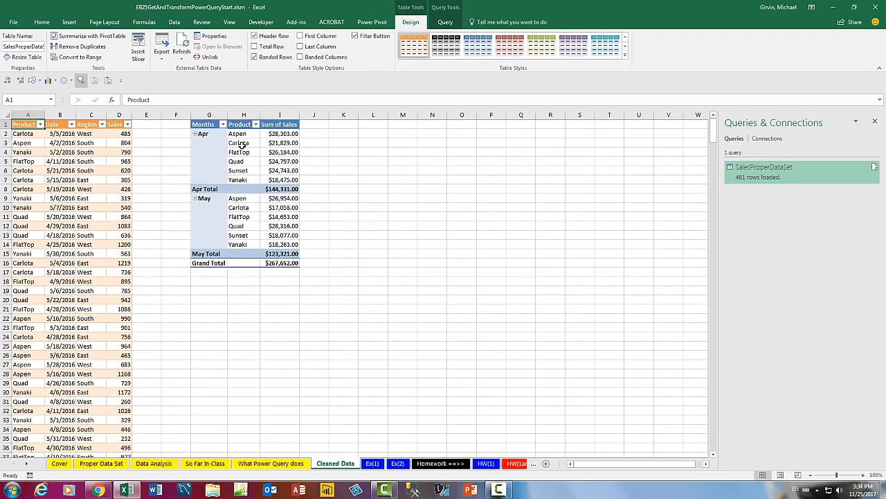
Refresh the PivotTable on the Cleaned Data sheet and add the Region field to its columns.
click(240, 143)
right_click(240, 144)
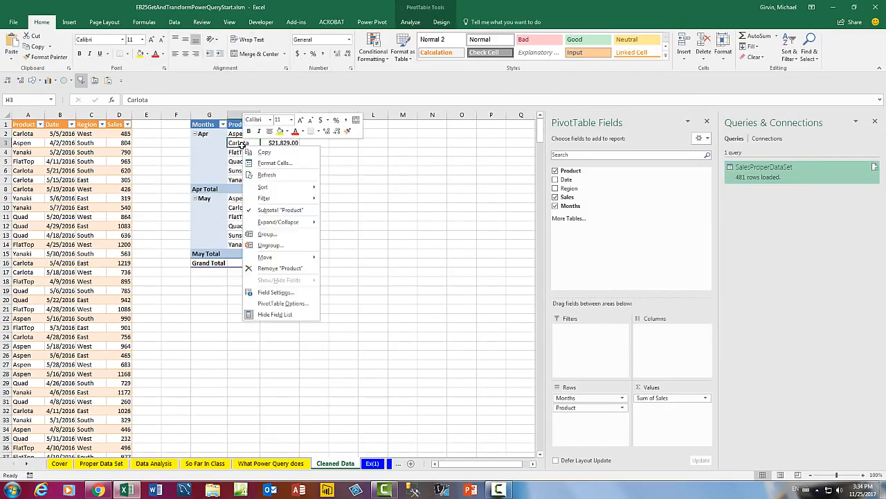
click(287, 174)
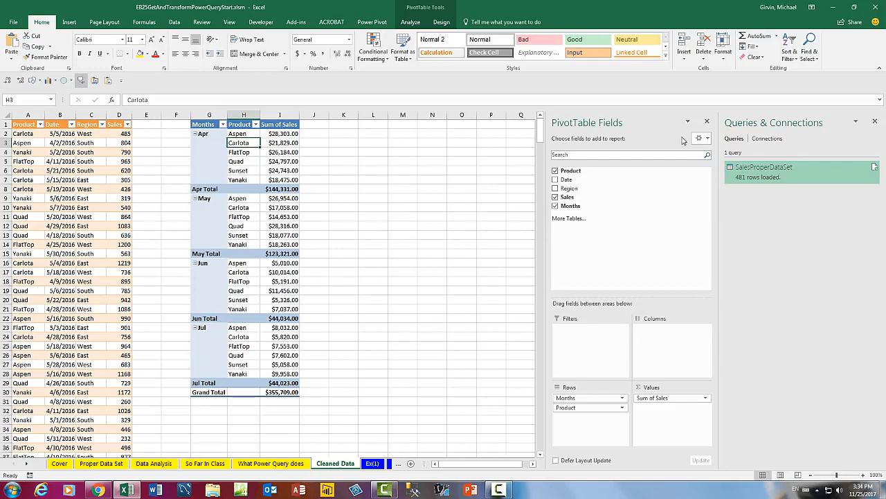
drag(569, 188, 656, 354)
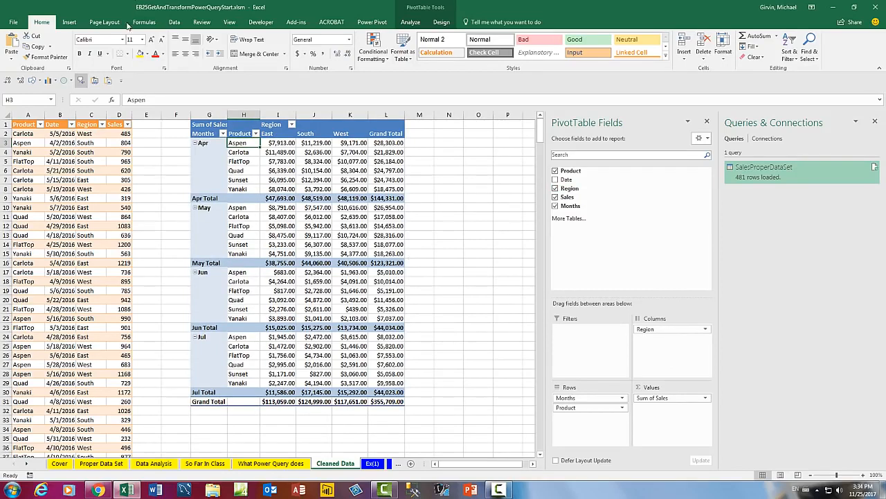
Go to the Ex(2) sheet for the example on importing multiple text files.
click(175, 22)
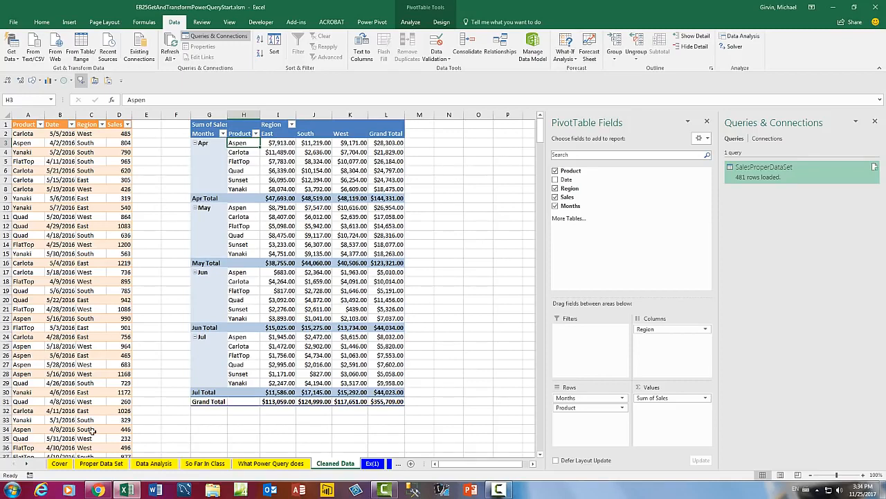
click(30, 464)
click(29, 464)
click(30, 464)
click(213, 463)
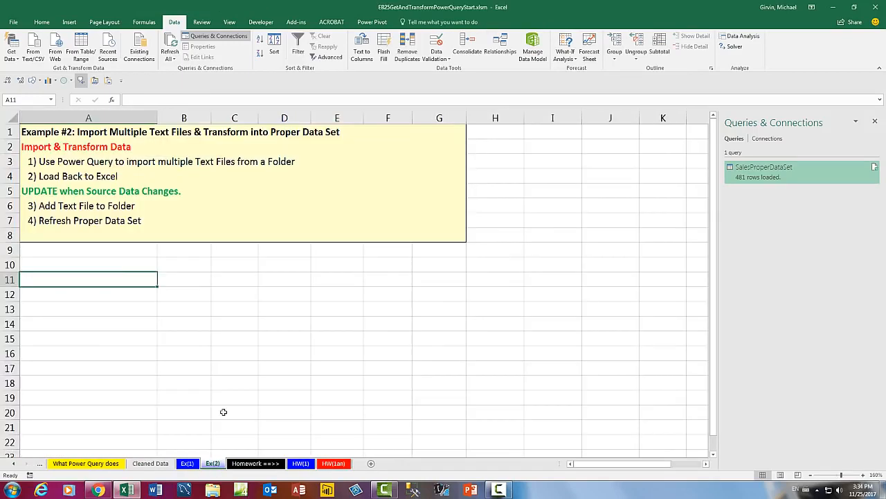
Switch to Chrome and save the linked EB25FileDownloads.zip from the Excel Basics 25 section to the Desktop.
click(106, 489)
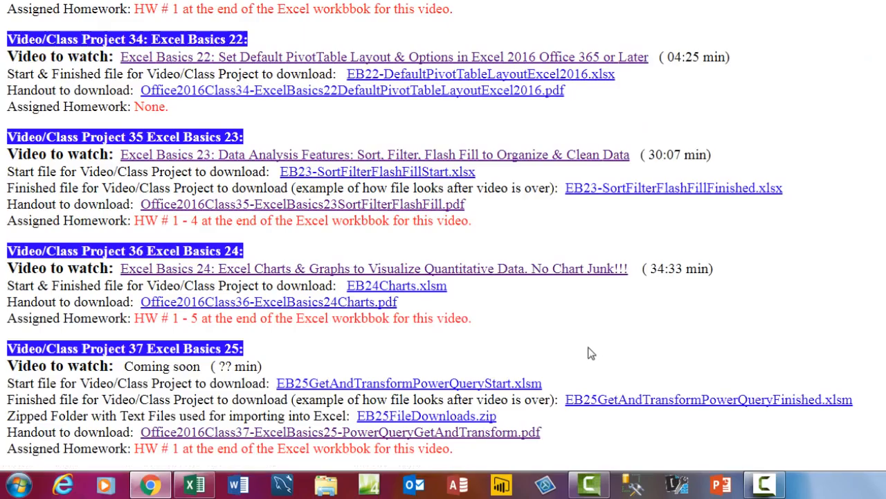
right_click(458, 419)
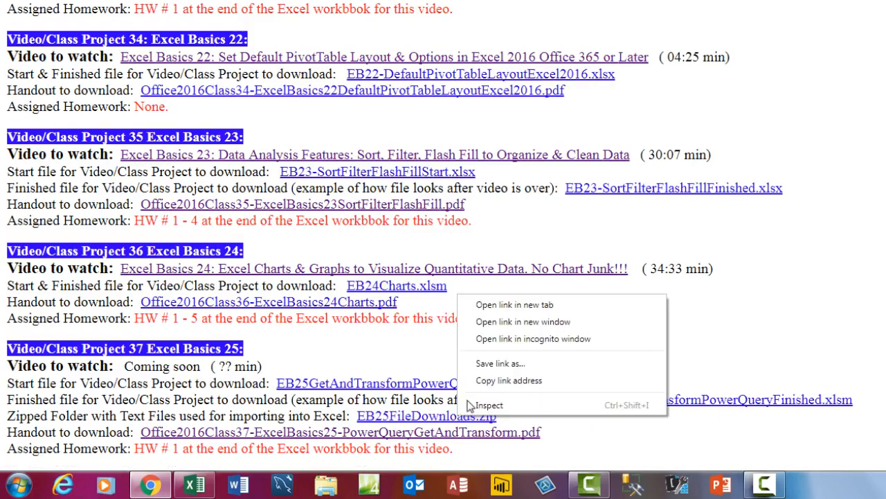
click(500, 363)
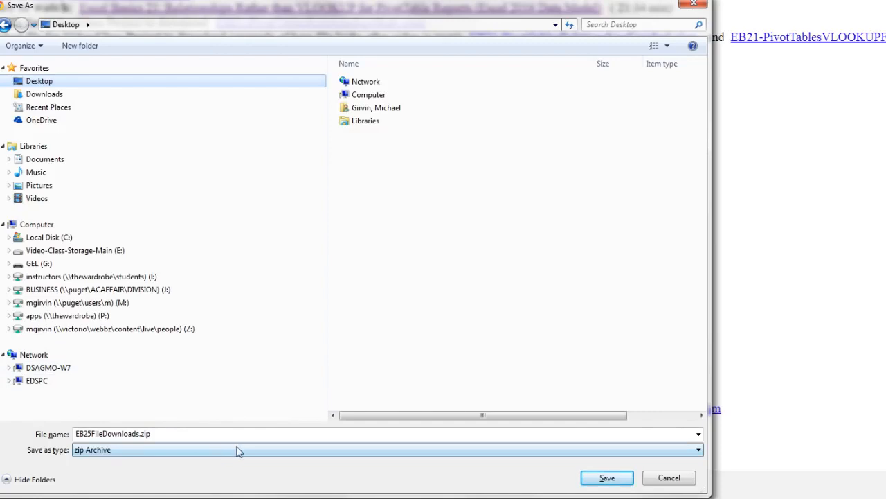
click(606, 478)
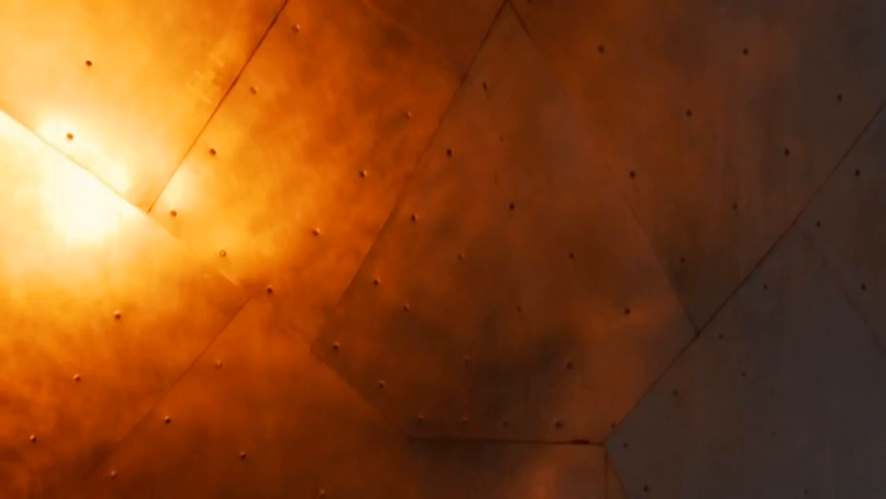
Extract EB25FileDownloads.zip on the desktop with 7-Zip and place the extracted folder directly below the archive.
drag(53, 298, 697, 302)
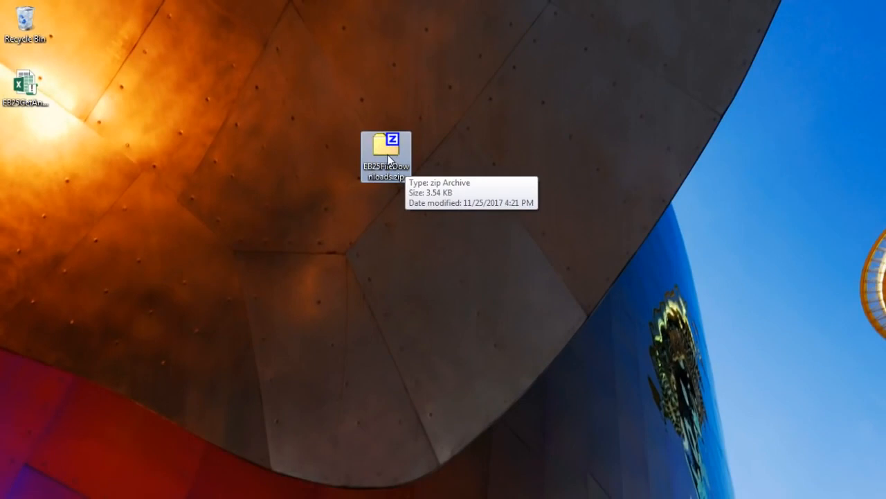
right_click(388, 159)
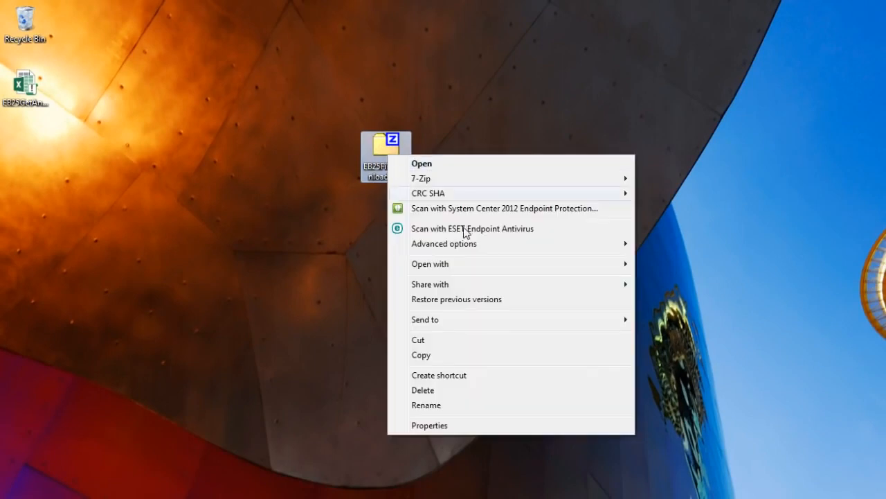
mouse_move(463, 179)
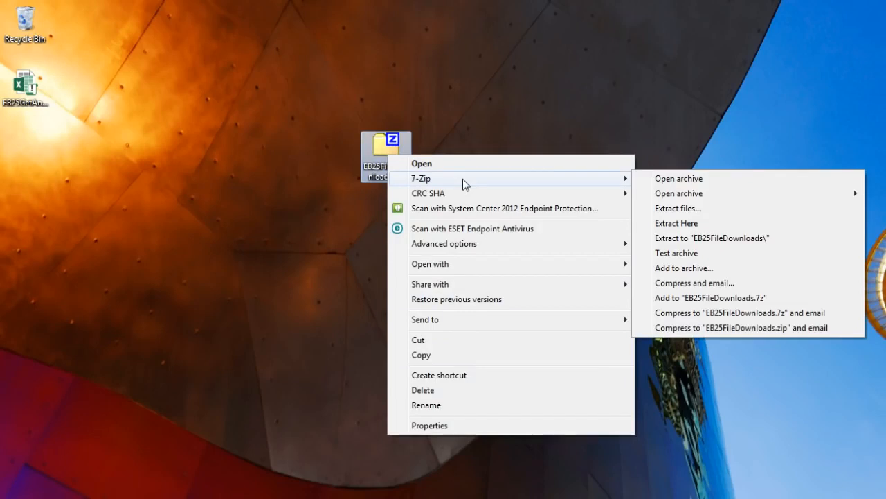
click(701, 228)
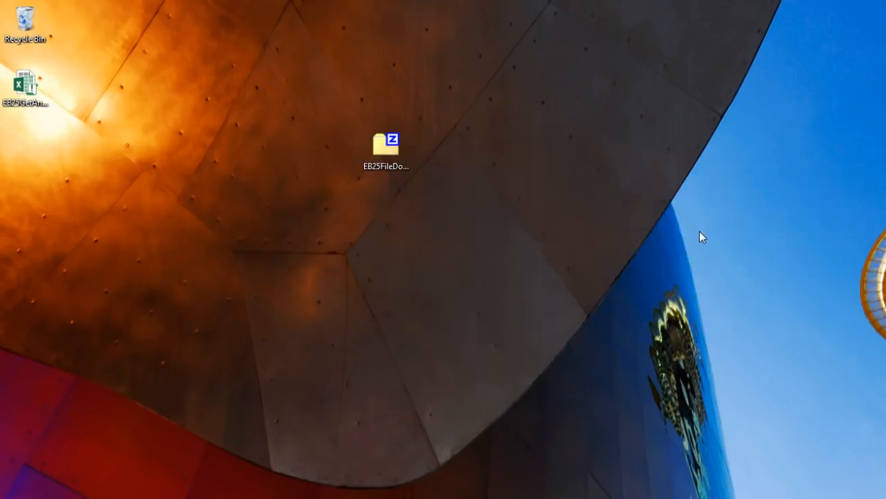
drag(25, 147, 385, 222)
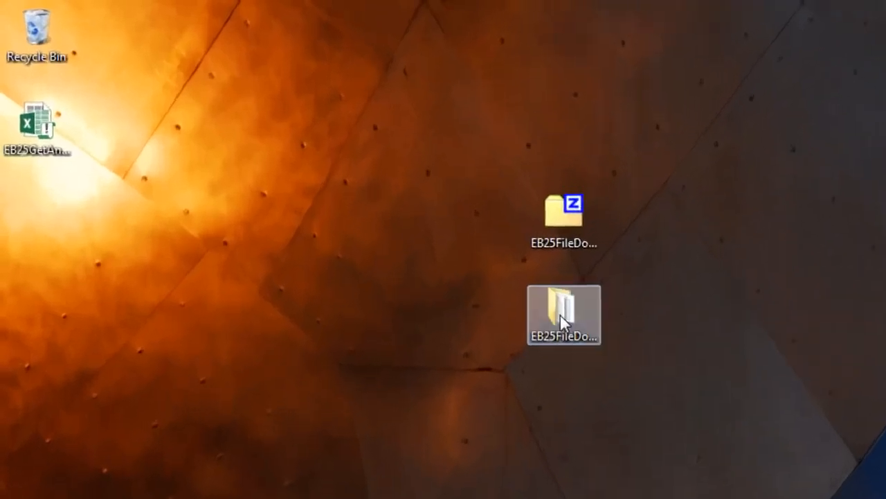
Open the Start folder inside EB25FileDownloads, examine the contents of 01-April.txt in Notepad, and close the file.
double_click(385, 220)
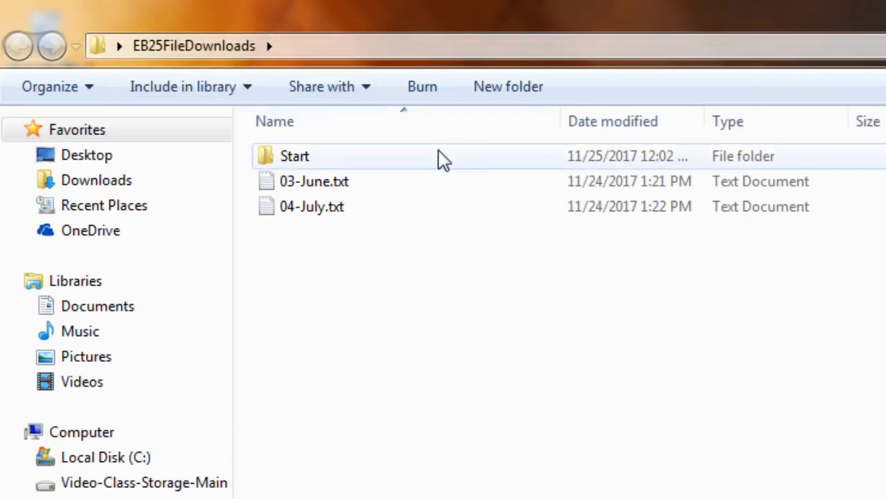
mouse_move(402, 157)
double_click(313, 166)
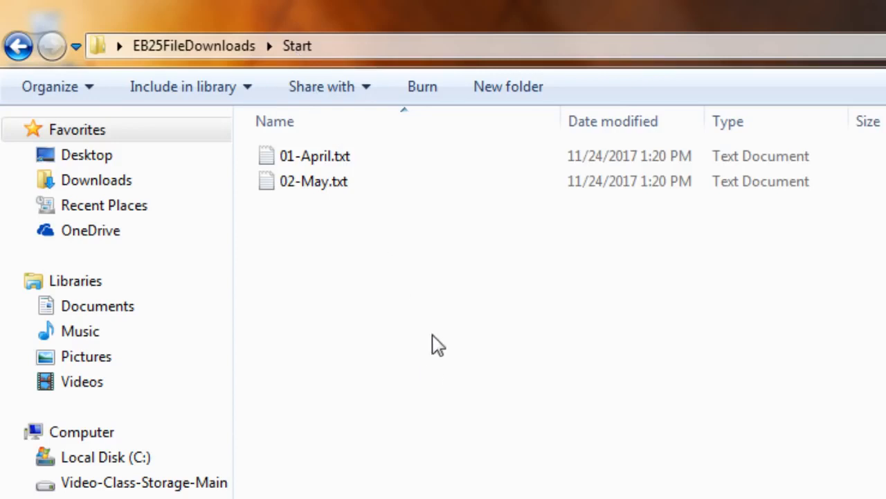
double_click(369, 163)
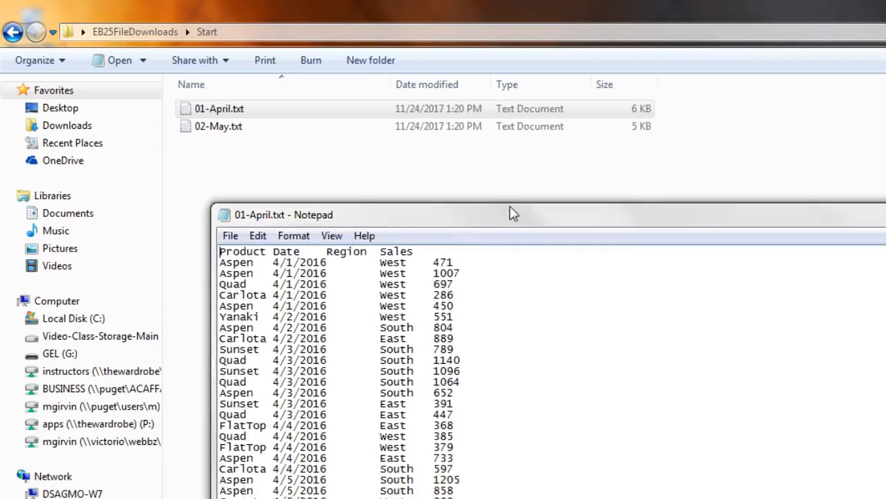
drag(513, 213, 500, 185)
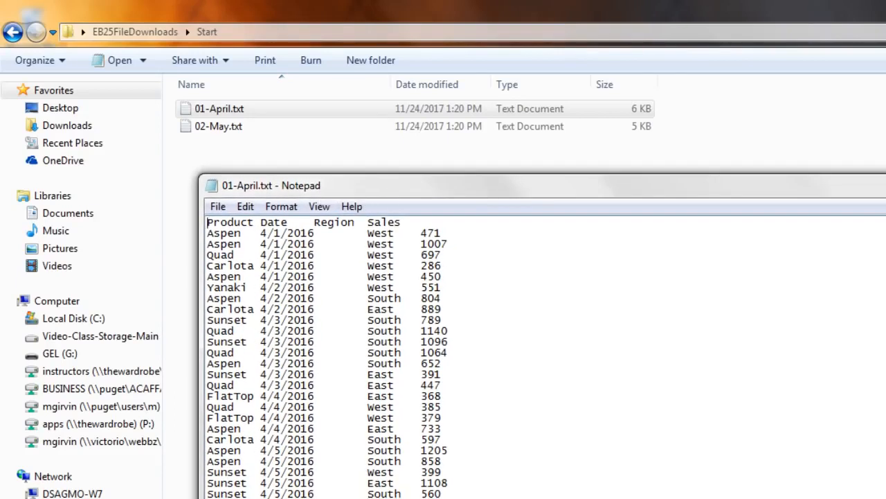
key(alt+F4)
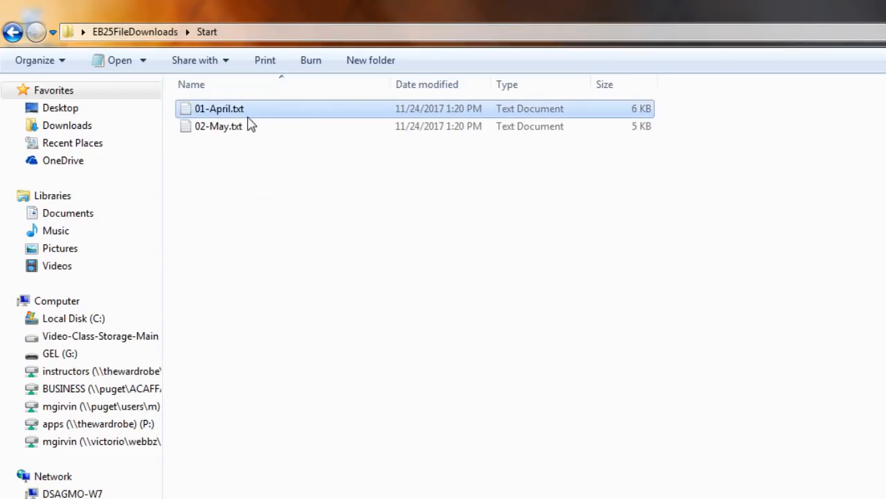
Open 01-April.txt from the Start folder in Word 2016 to examine its contents.
right_click(232, 114)
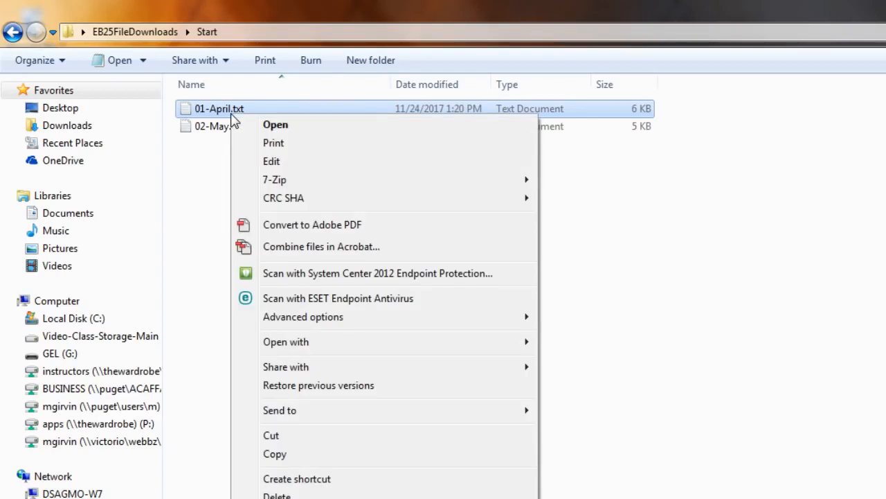
mouse_move(336, 353)
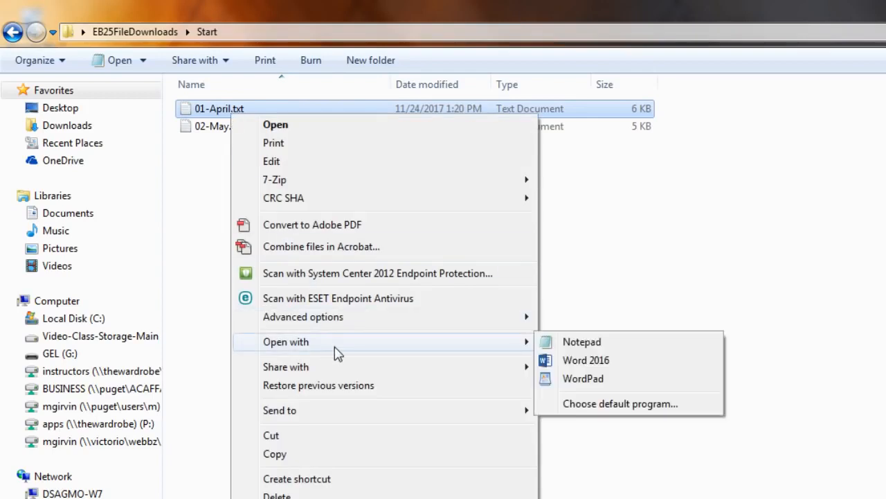
click(600, 366)
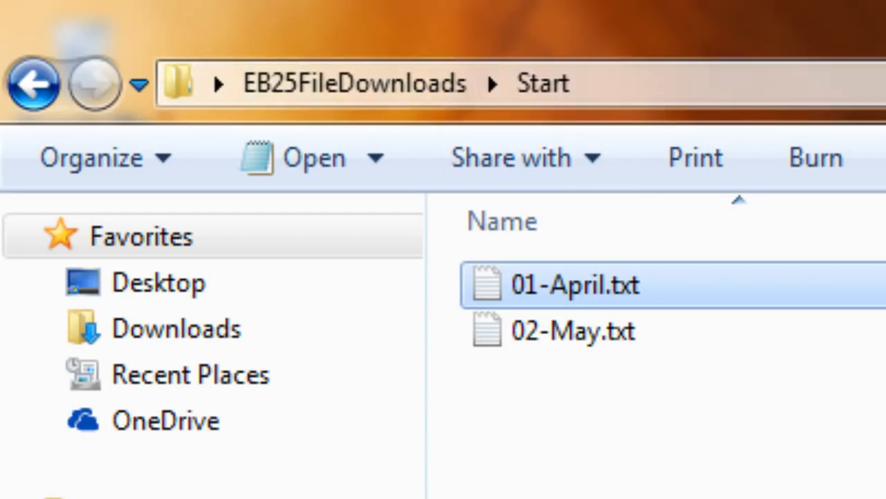
Switch to Excel and start a data import from the Start folder inside EB25FileDownloads on the Desktop.
click(129, 489)
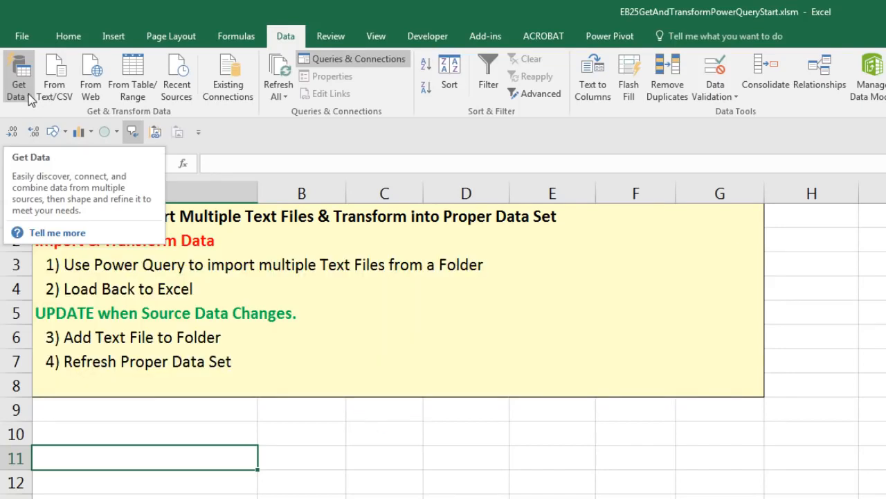
click(20, 87)
mouse_move(38, 135)
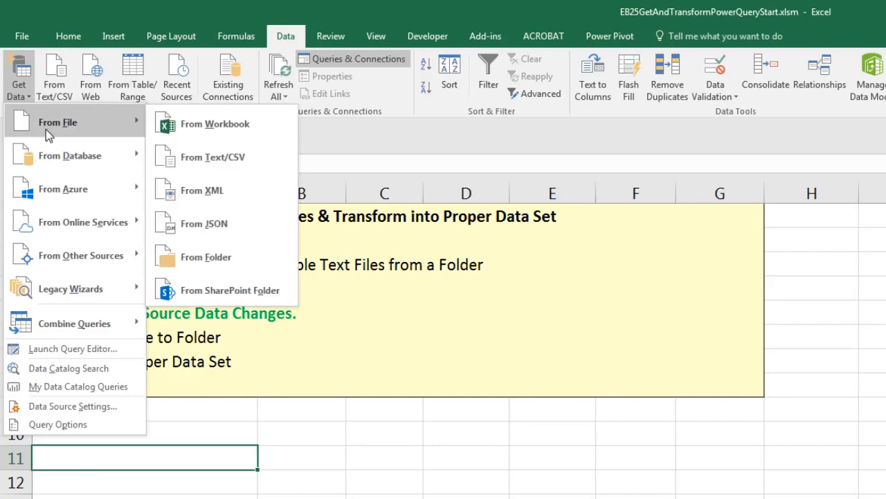
click(255, 260)
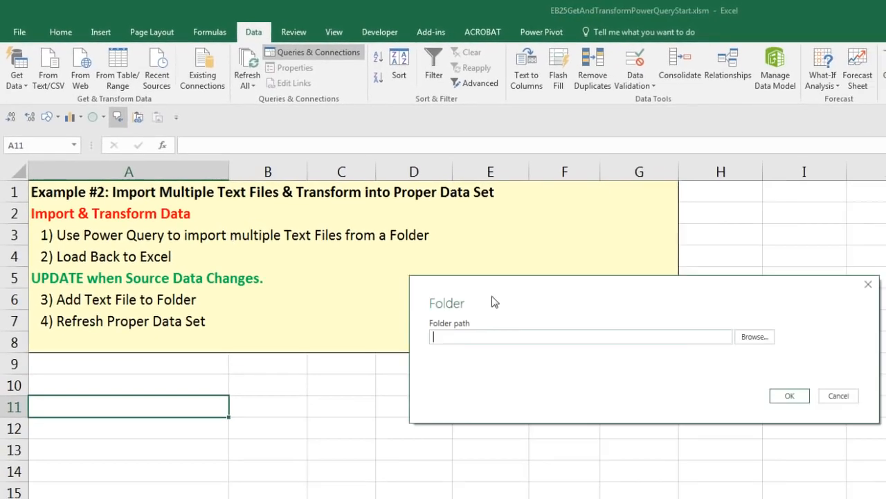
click(752, 339)
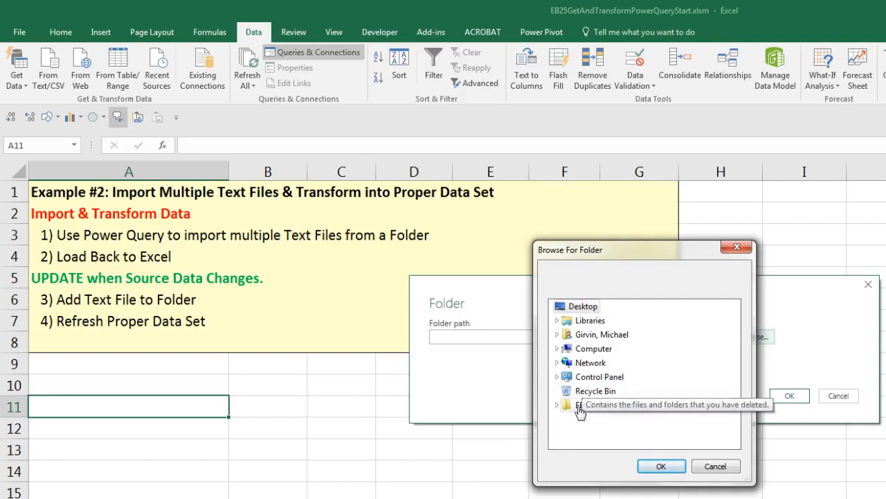
click(557, 406)
click(590, 420)
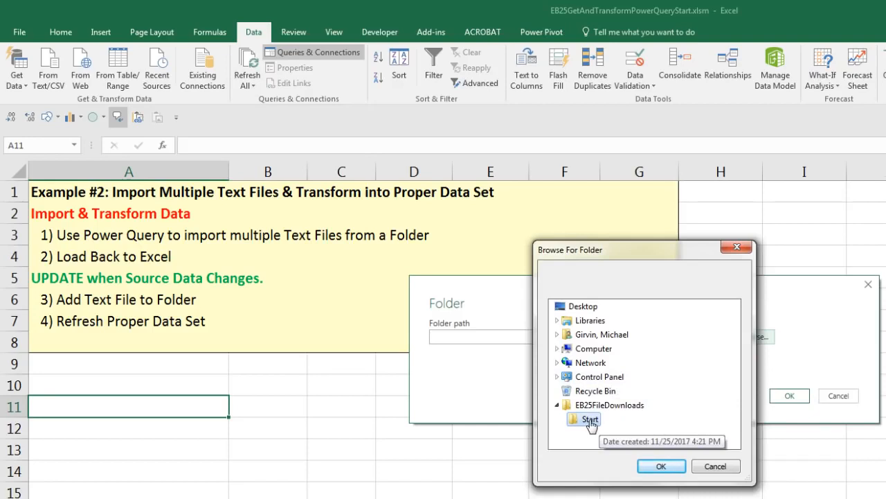
click(590, 423)
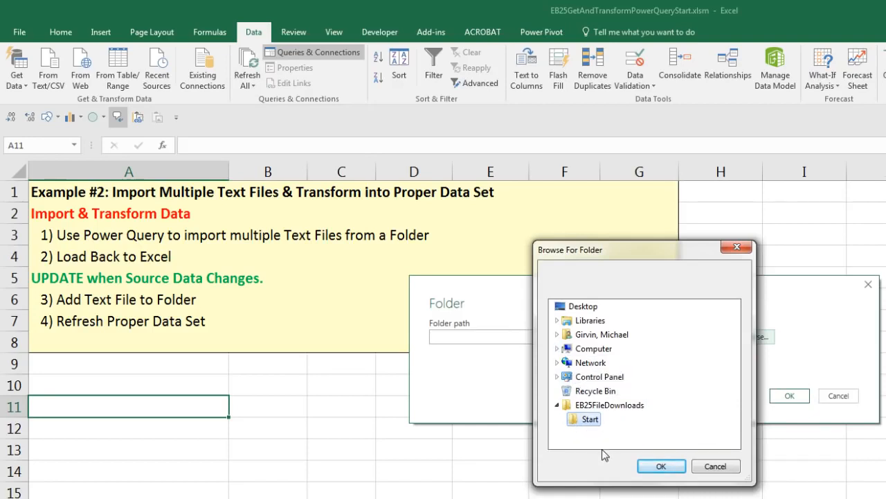
click(666, 468)
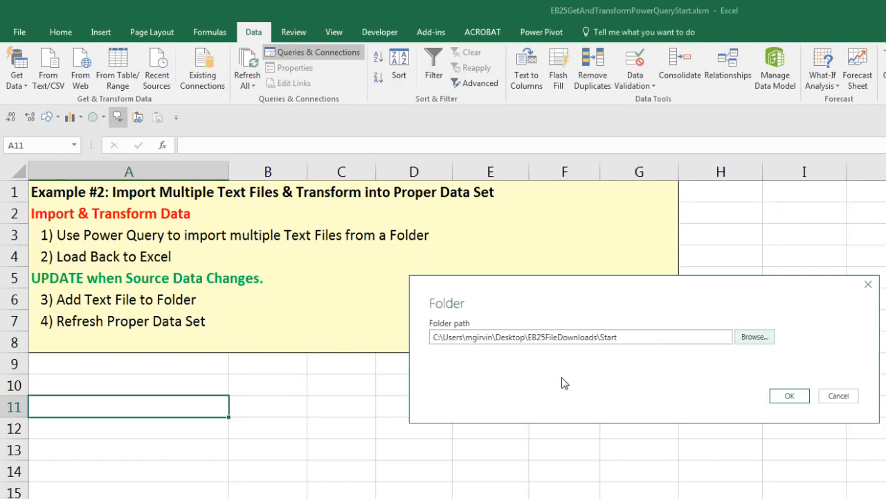
click(790, 395)
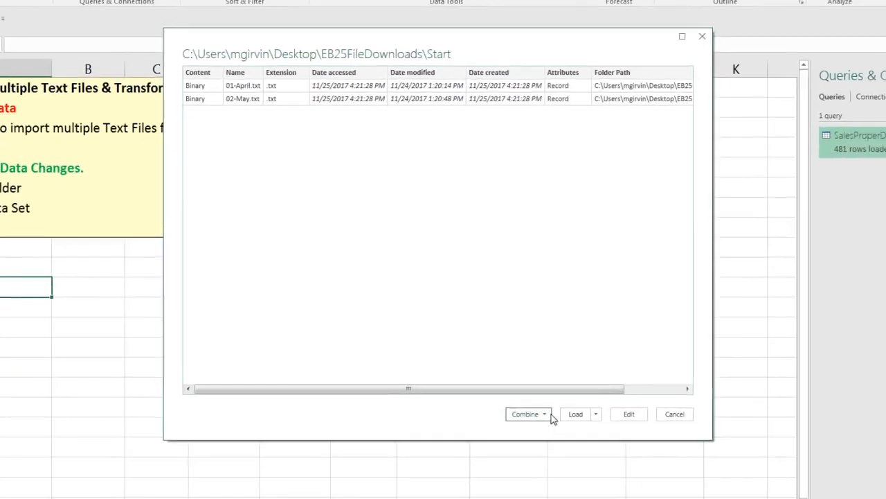
Combine and edit the folder's files, using the first file as example and Tab as delimiter.
click(656, 465)
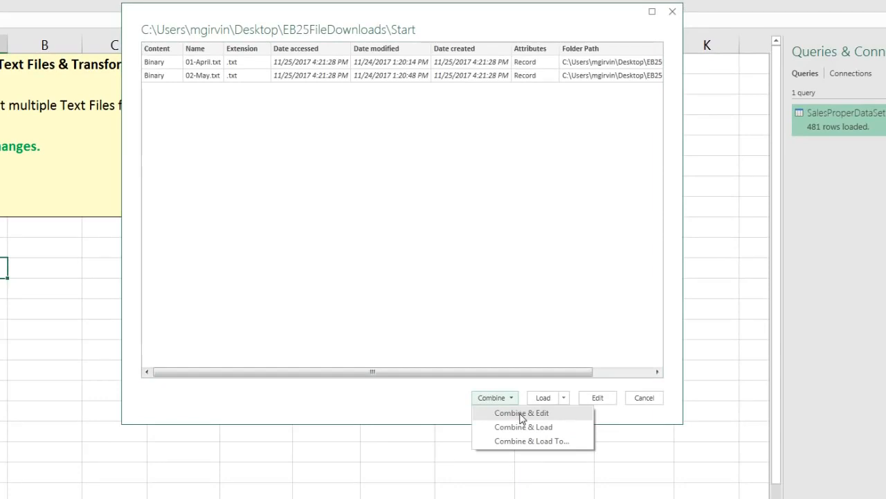
click(523, 414)
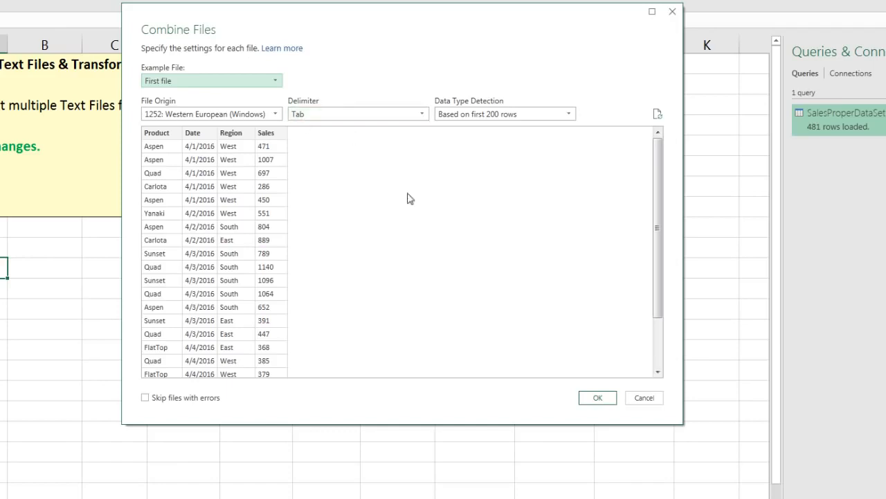
click(608, 398)
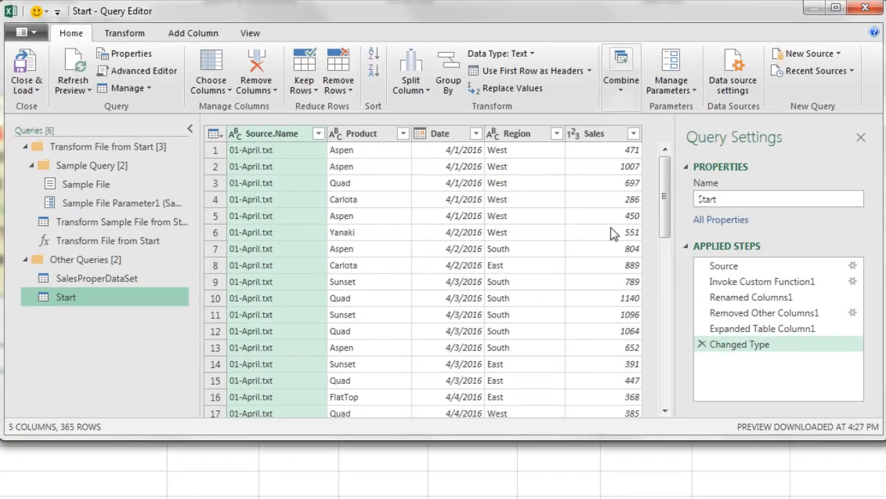
Rename the combined query as MonthlyTextSalesProperDataSet.
click(734, 199)
drag(734, 198, 688, 202)
text(MonthlyTextSalesProperDataSet)
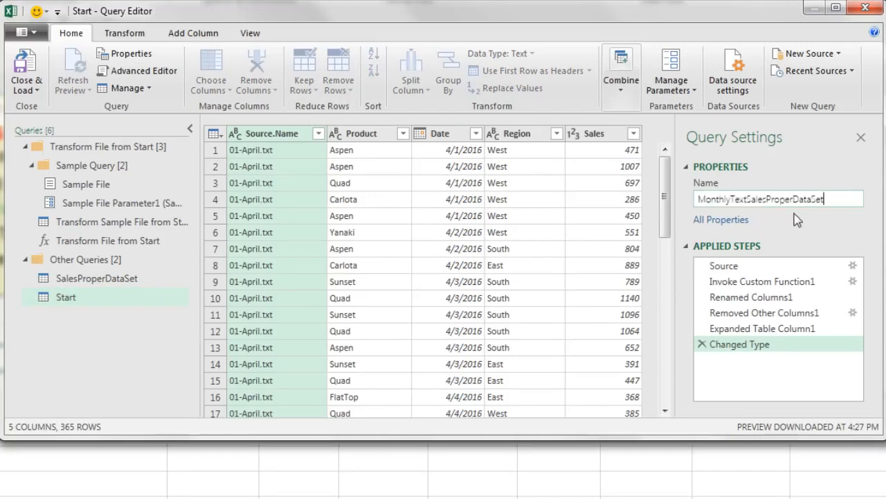
key(Return)
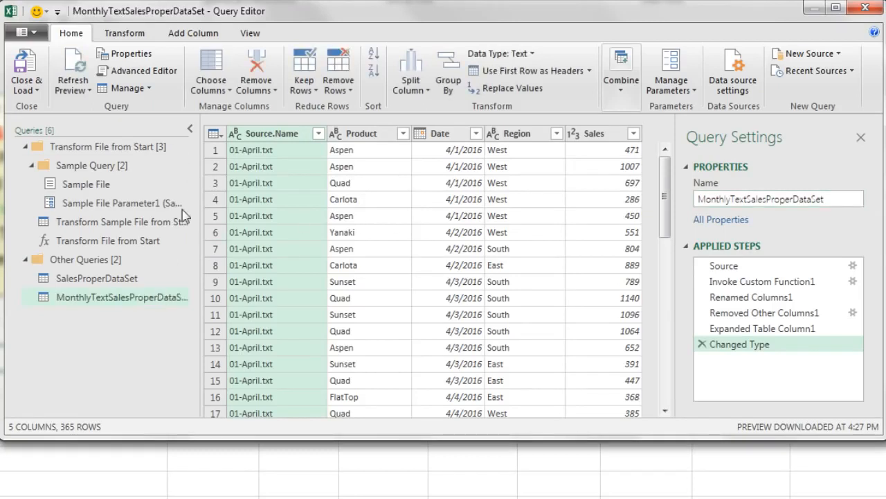
Remove the Source.Name column and set the Sales column's data type to Currency.
click(189, 129)
click(21, 132)
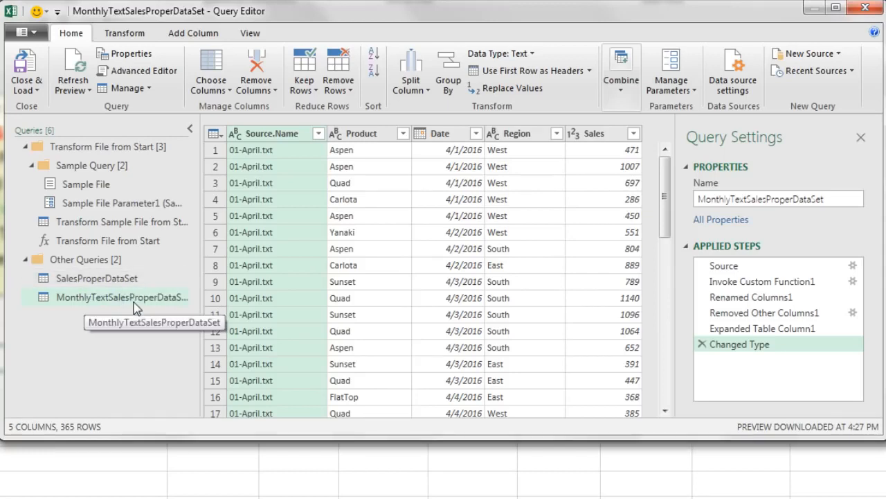
click(190, 128)
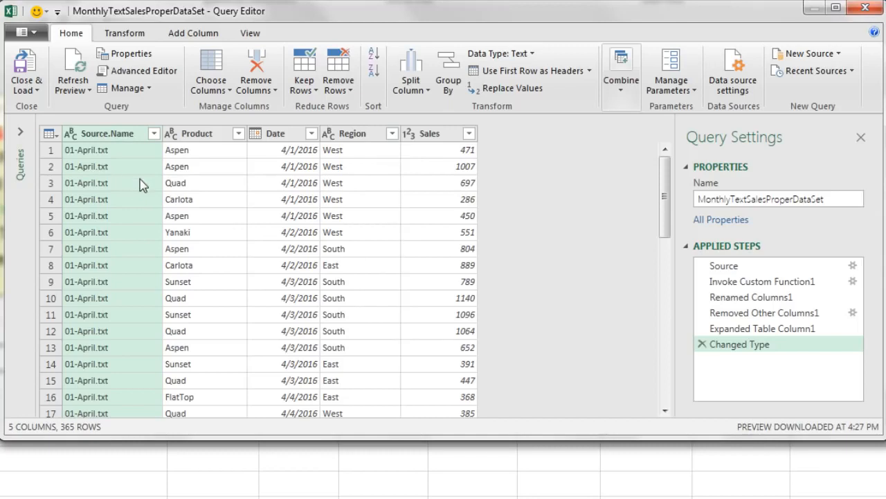
right_click(114, 134)
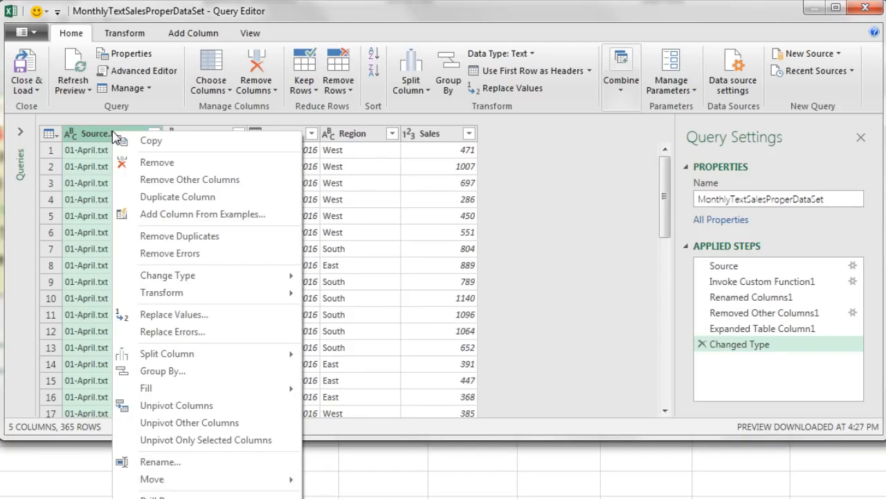
click(147, 165)
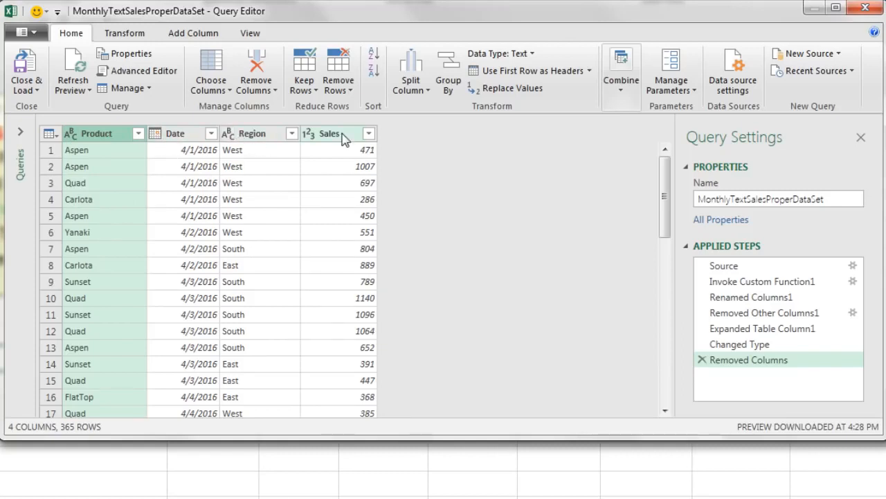
click(309, 134)
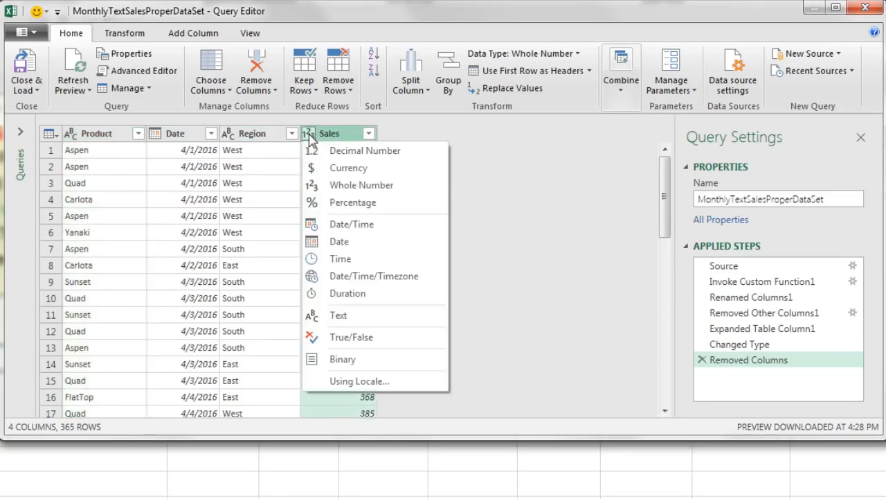
click(323, 174)
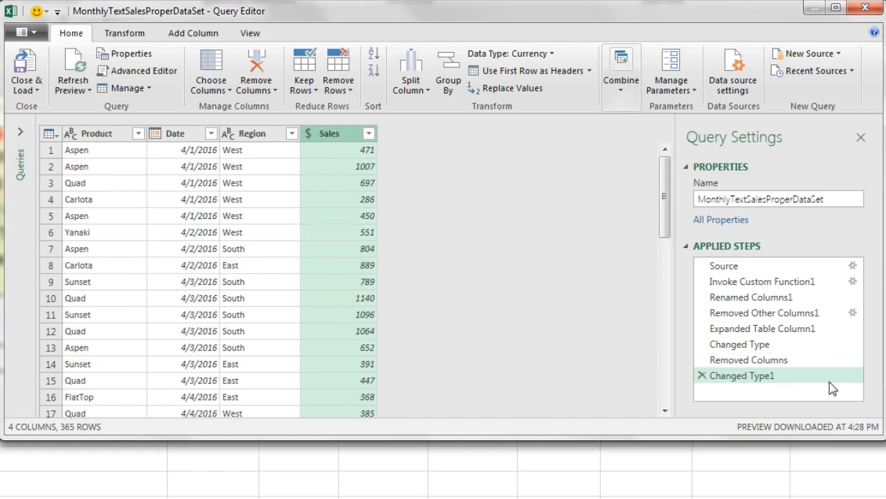
Review the earlier applied steps back to Source and check the folder path in the Source step's settings without changing it.
click(726, 360)
click(735, 345)
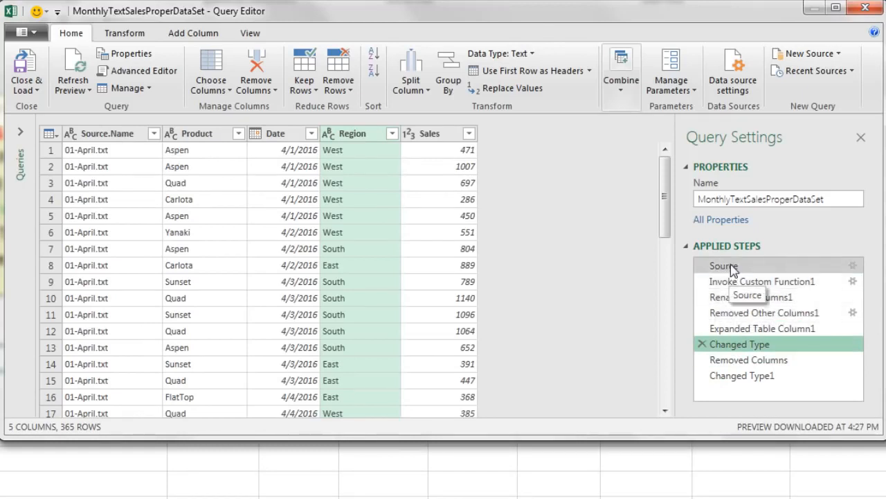
click(733, 269)
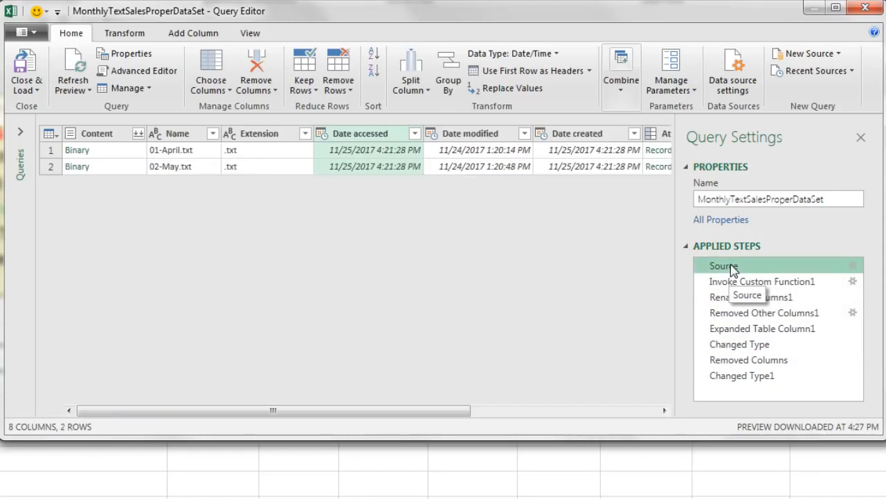
click(854, 267)
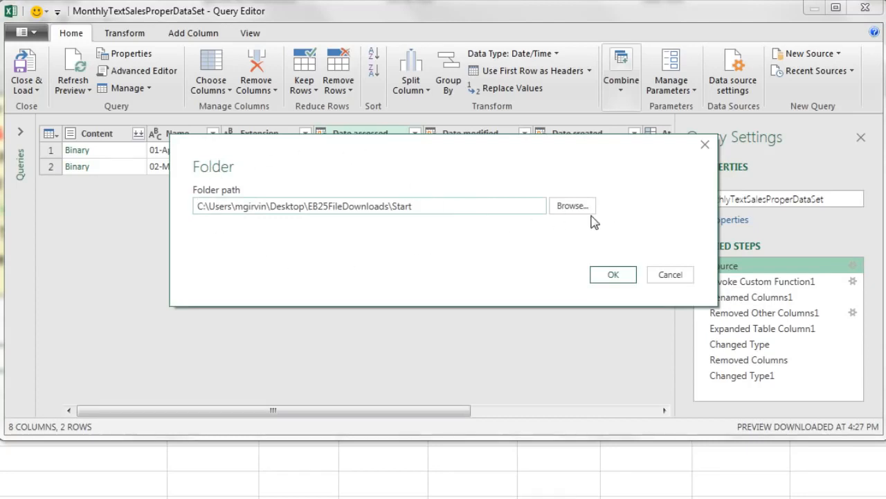
click(683, 277)
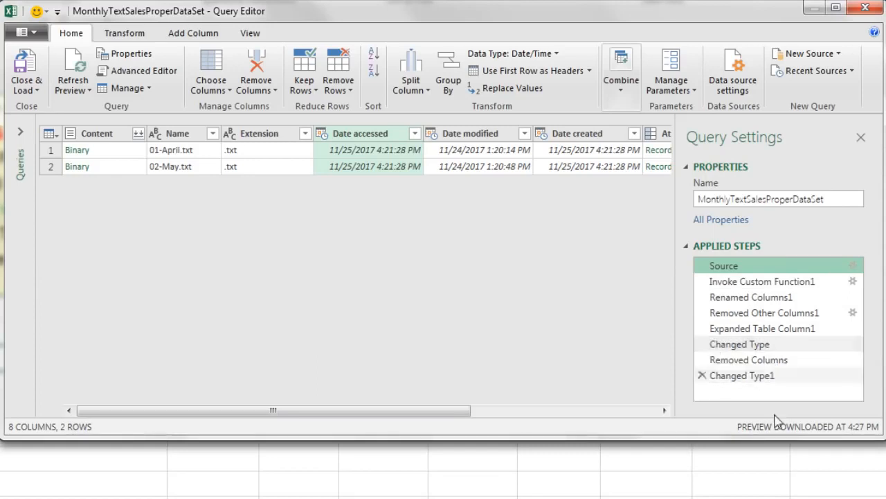
Delete the Changed Type1 step and reapply the Currency data type to the Sales column.
click(742, 376)
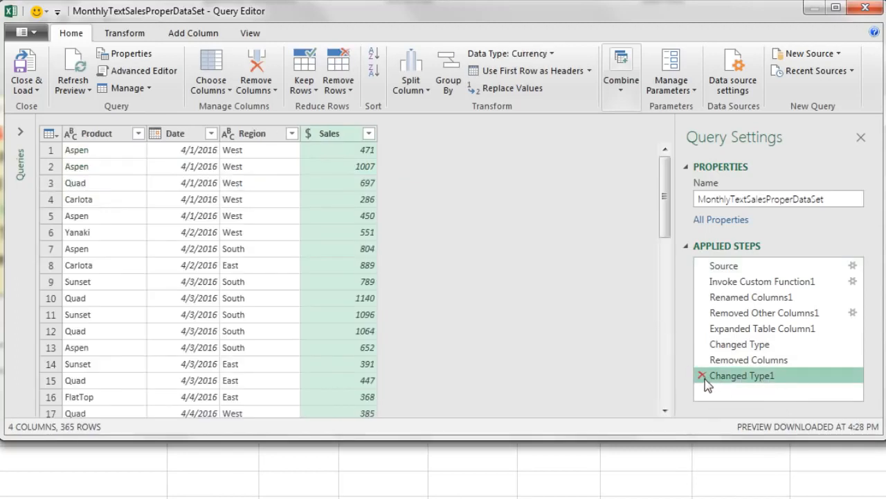
click(702, 376)
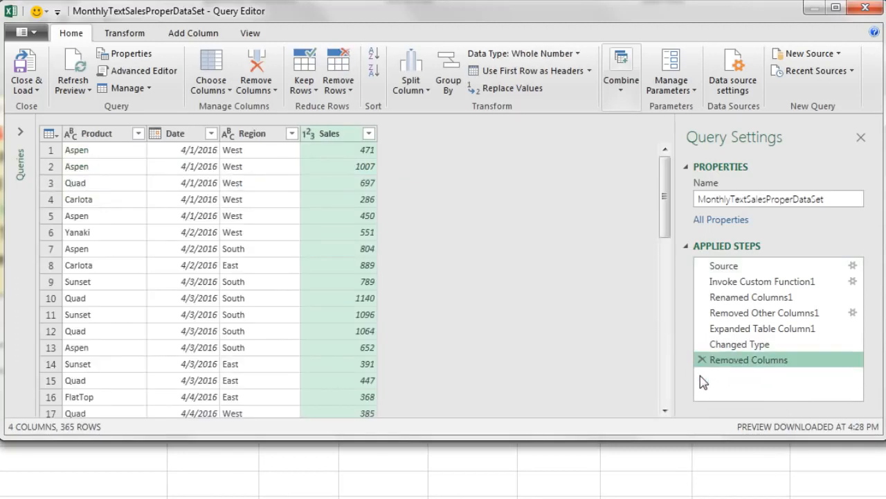
click(308, 137)
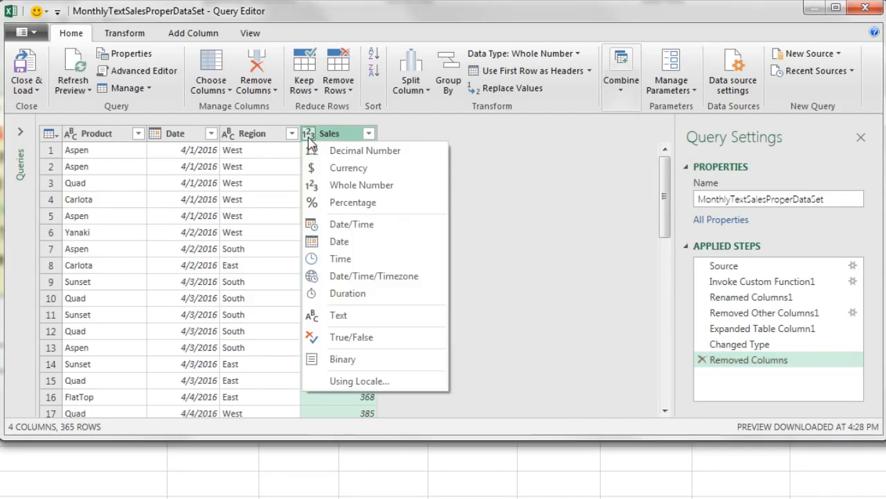
click(334, 169)
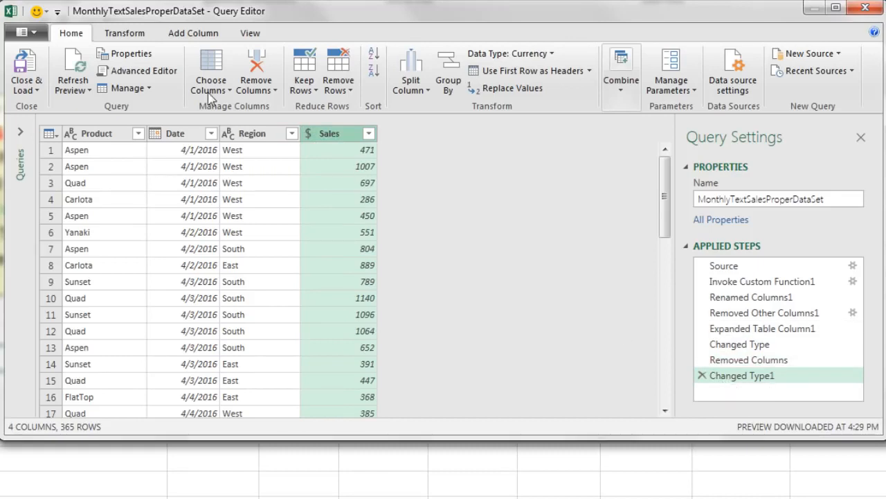
Close and load the query to a new worksheet, and collapse the Transform File from Start query group.
click(38, 93)
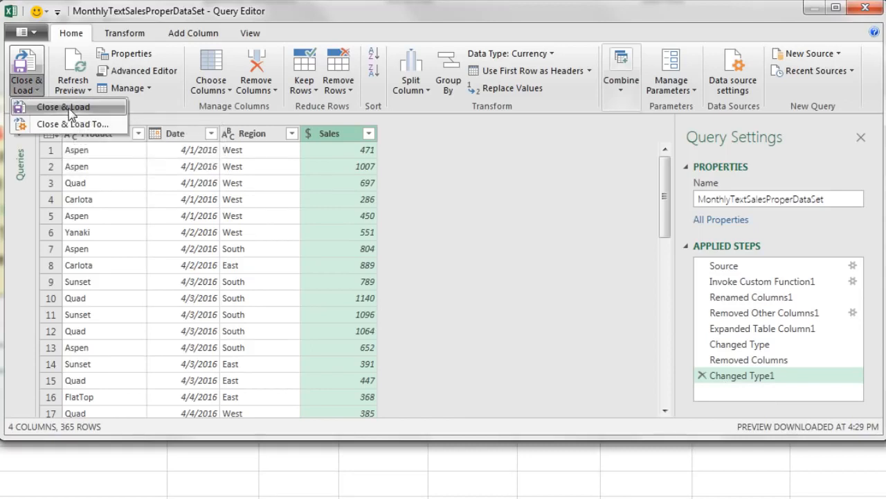
click(31, 68)
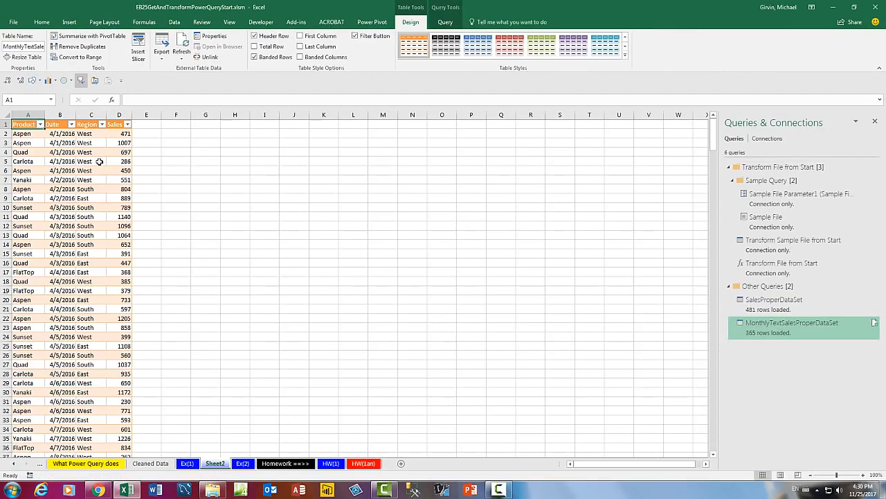
mouse_move(782, 333)
click(733, 181)
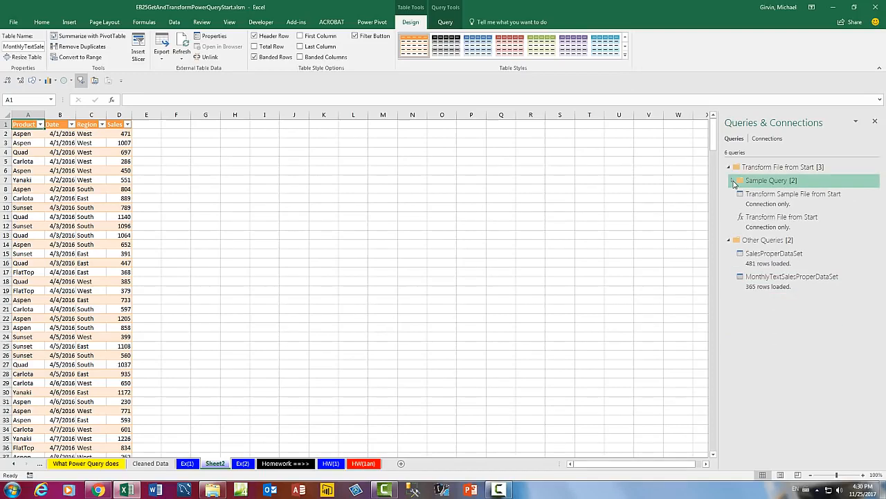
click(729, 168)
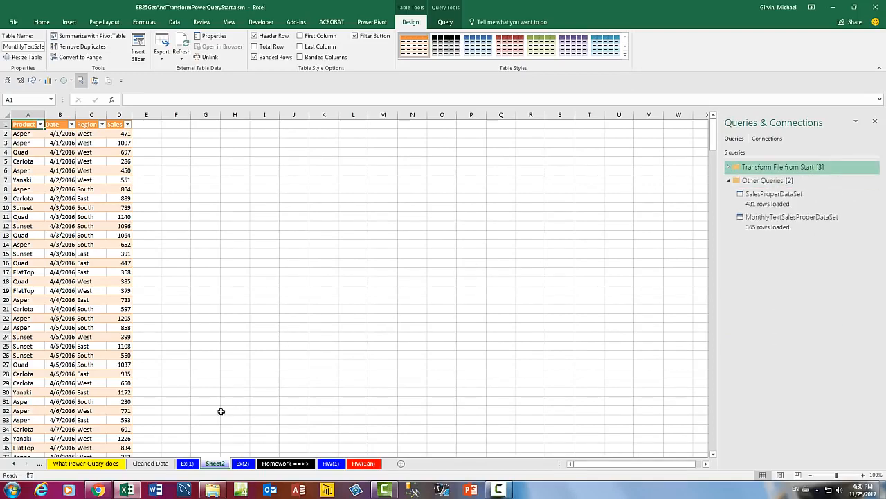
Rename the new worksheet holding the loaded table as CleanedTextData.
click(216, 464)
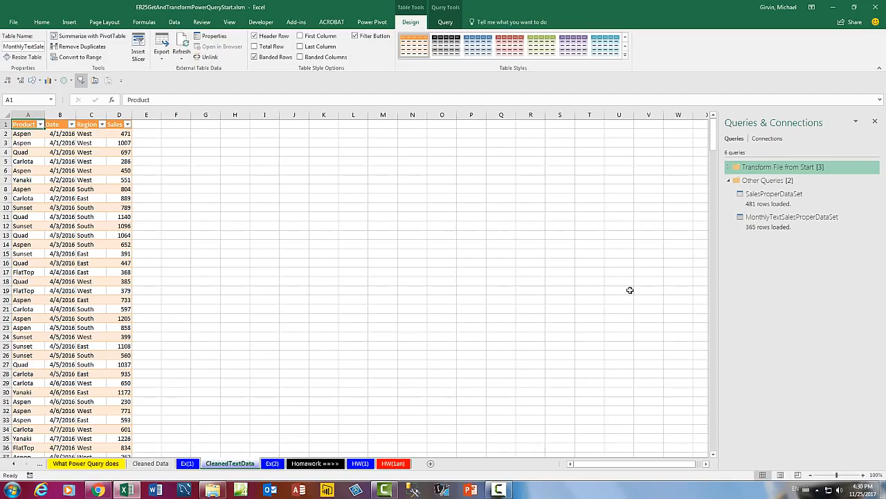
Check the last rows of the loaded table on the CleanedTextData sheet and return to its first cell.
mouse_move(785, 230)
click(24, 236)
key(ctrl+Down)
scroll(110, 267, down, 3)
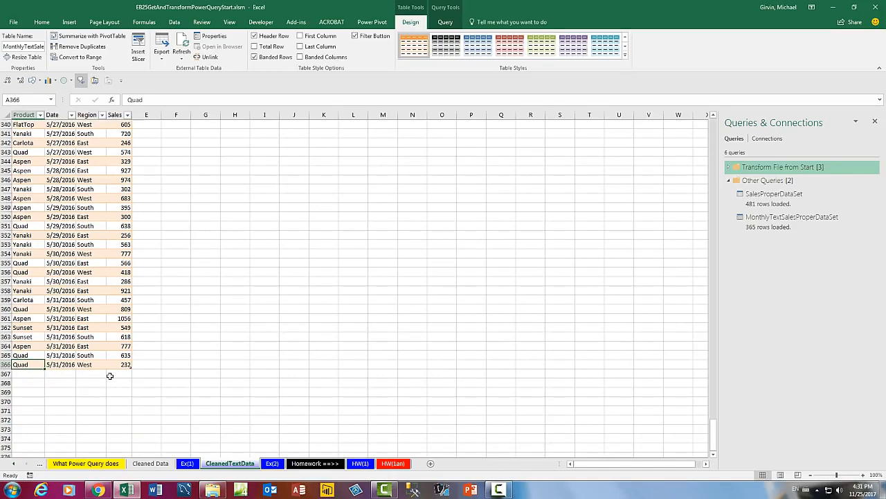
key(ctrl+Home)
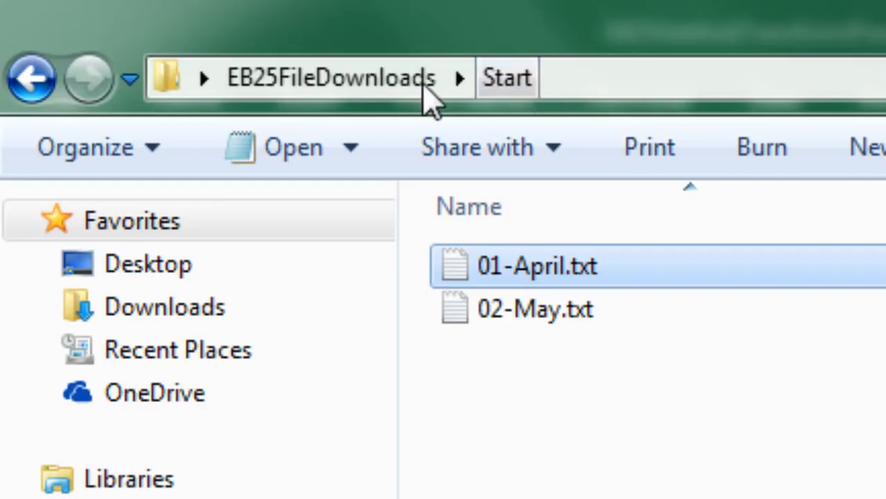
Switch to the file explorer and copy 03-June.txt and 04-July.txt from the EB25FileDownloads folder into its Start subfolder.
click(333, 83)
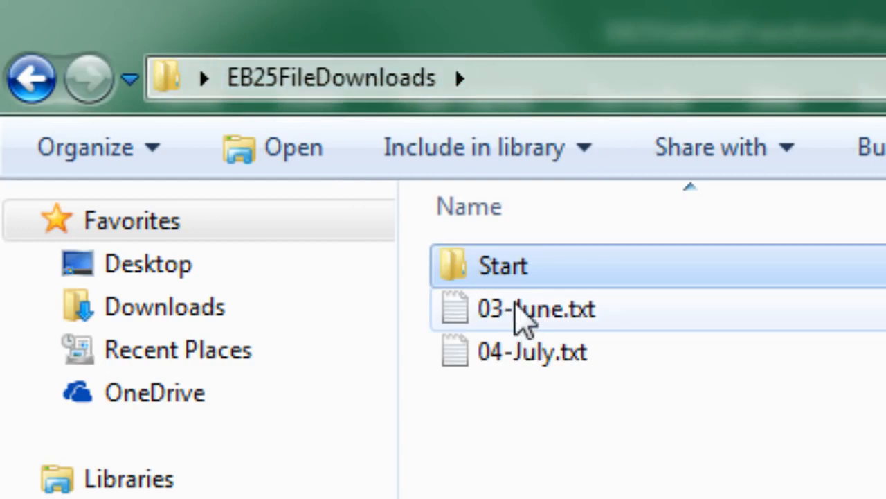
click(516, 308)
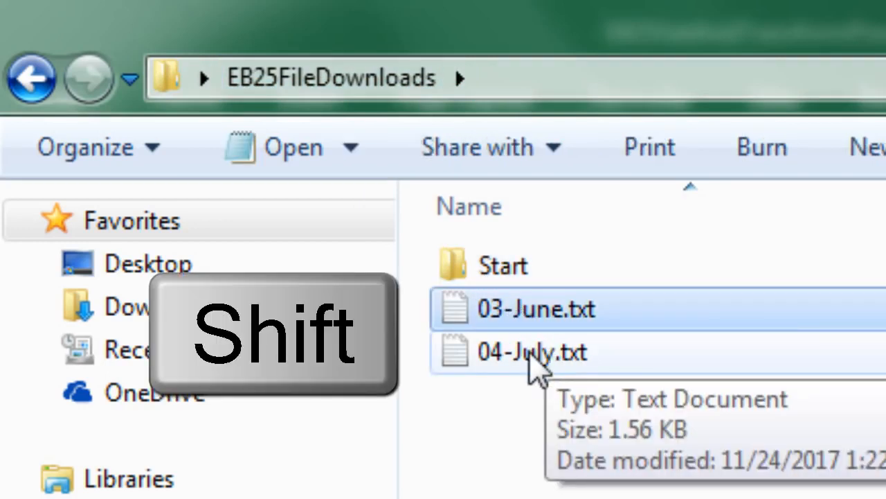
shift+click(532, 354)
key(ctrl+c)
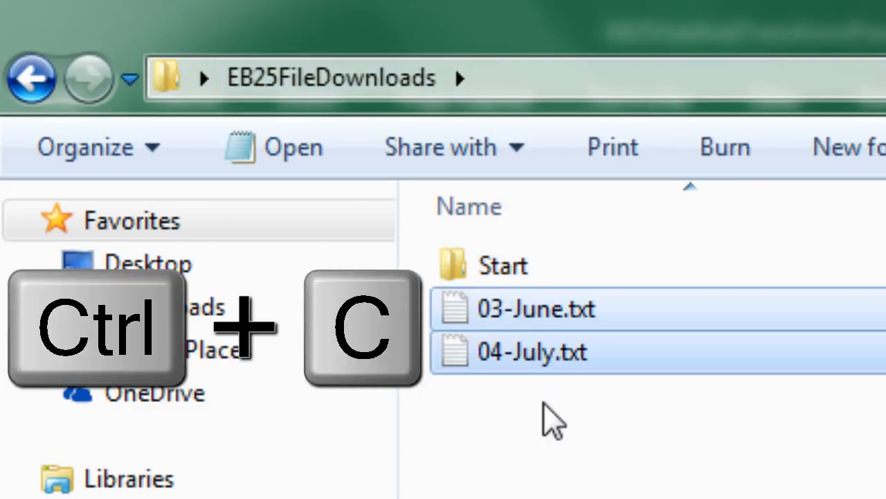
double_click(489, 271)
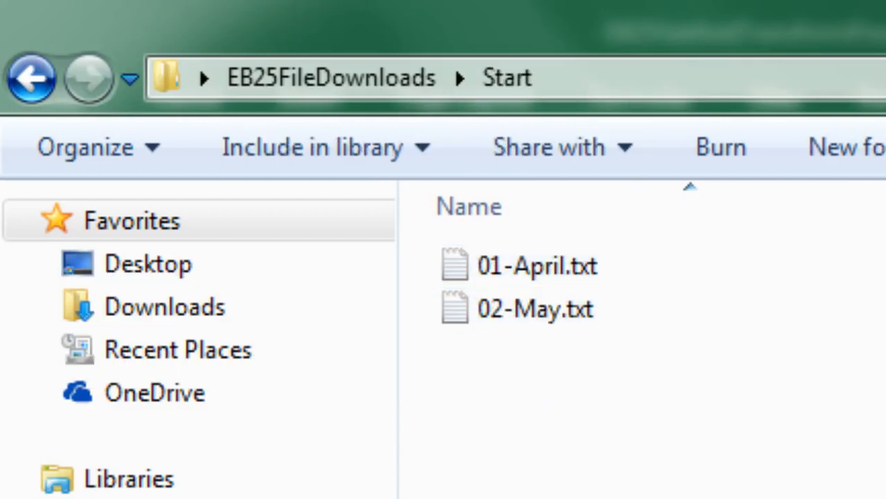
key(ctrl+v)
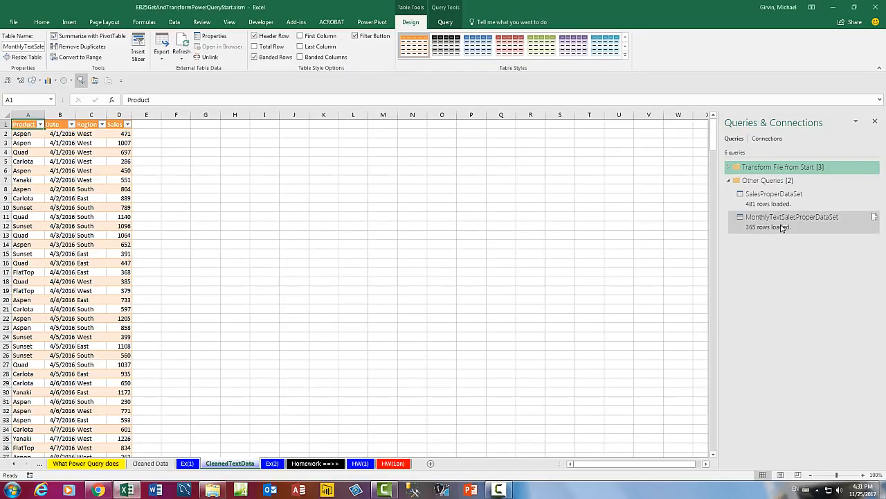
Switch back to Excel, refresh the MonthlyTextSalesProperDataSet query and check its row count.
mouse_move(764, 221)
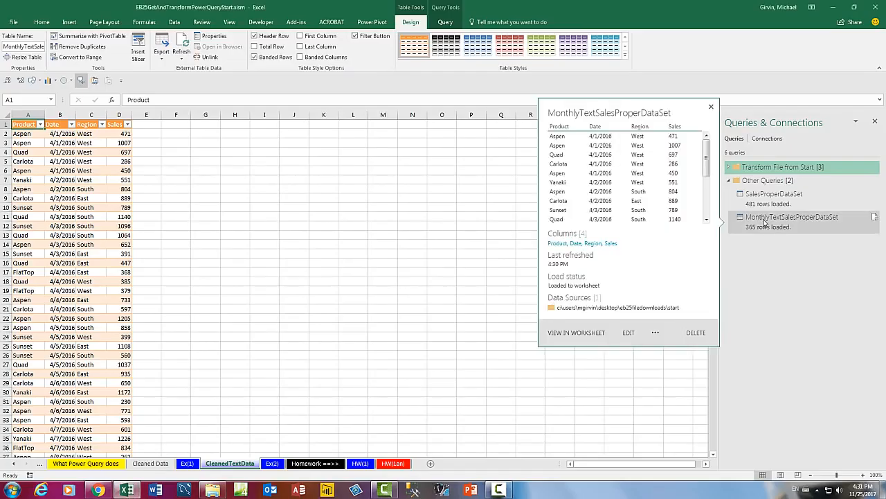
right_click(769, 221)
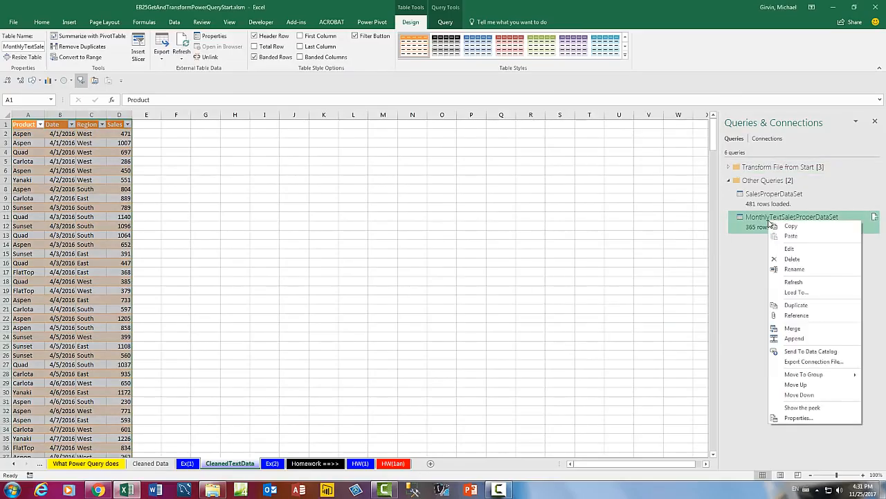
click(794, 283)
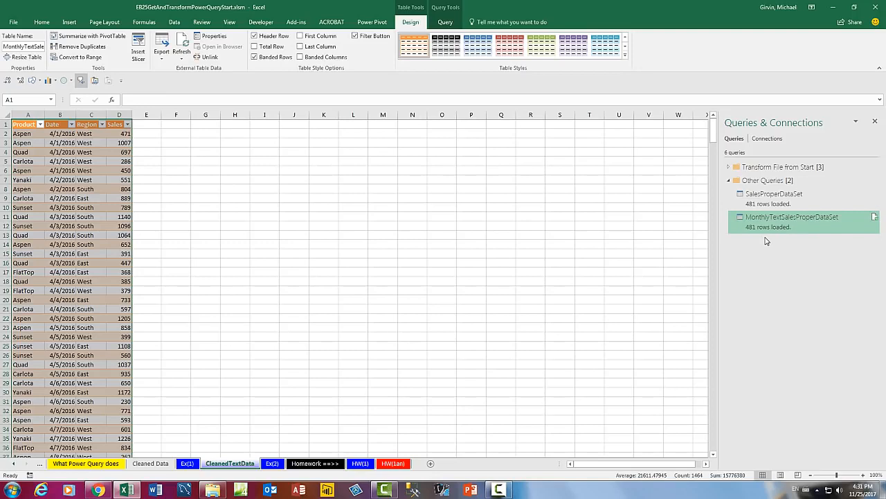
mouse_move(776, 234)
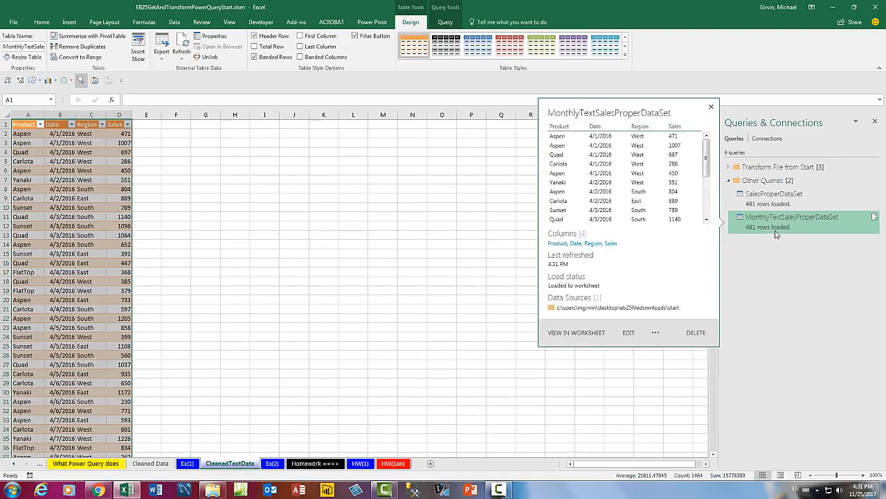
Look over the Get Data source categories without importing anything.
click(88, 172)
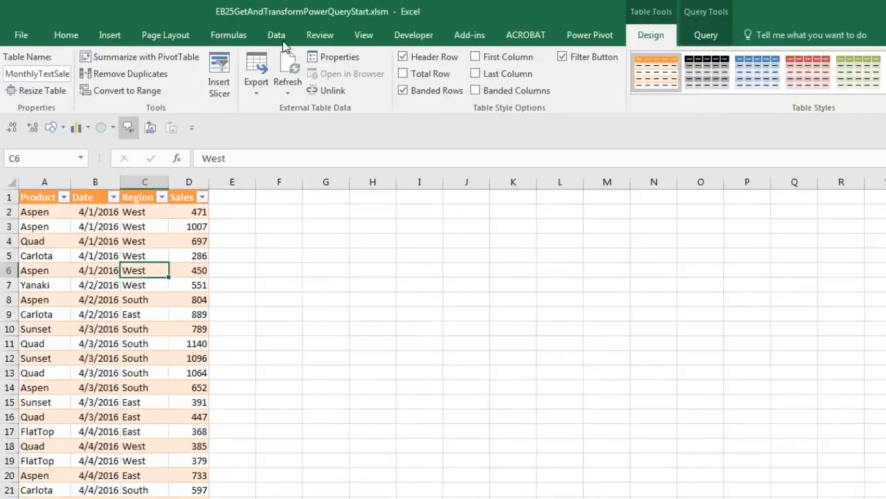
click(178, 21)
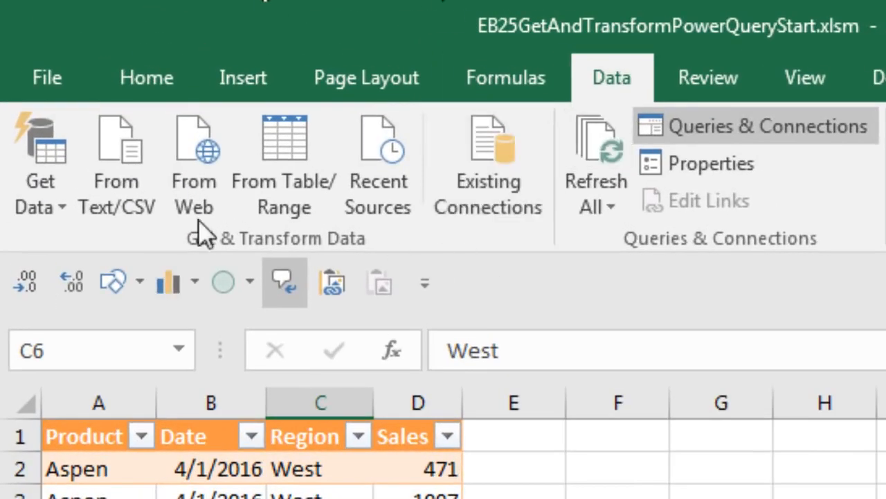
click(60, 205)
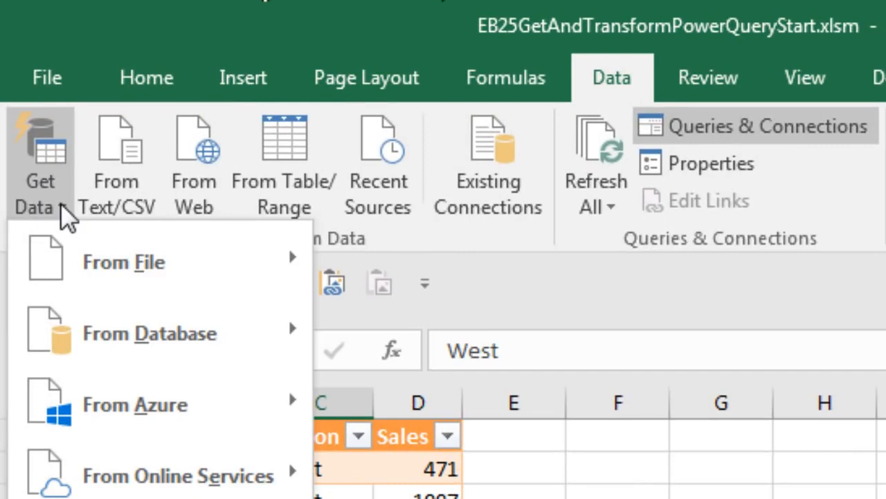
click(61, 205)
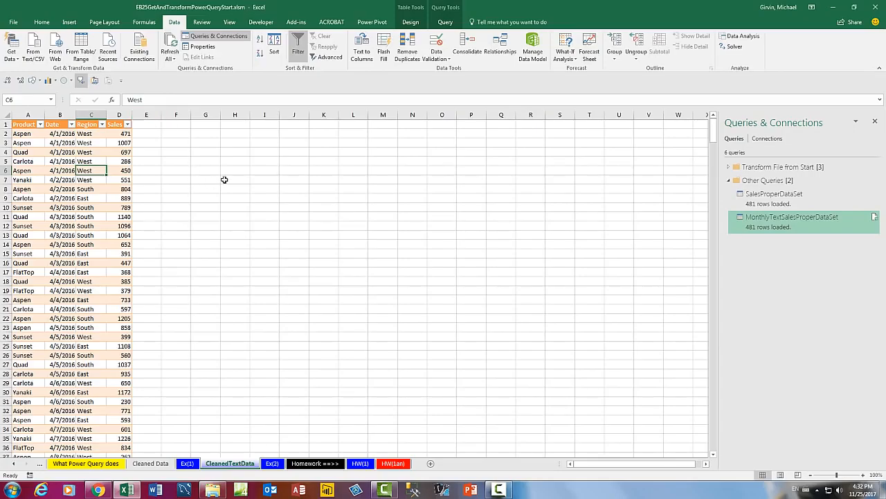
View the Ex(1) source table and review the SalesProperDataSet query's applied steps in the Query Editor without changing them.
click(187, 464)
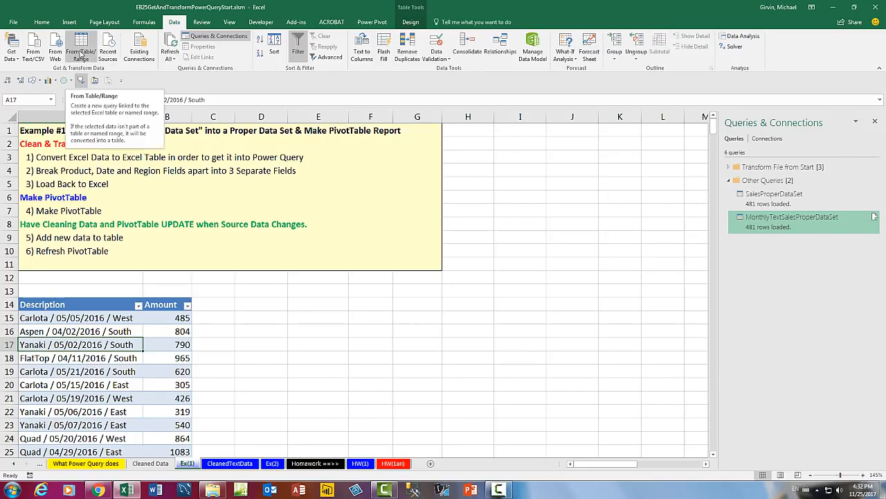
double_click(766, 199)
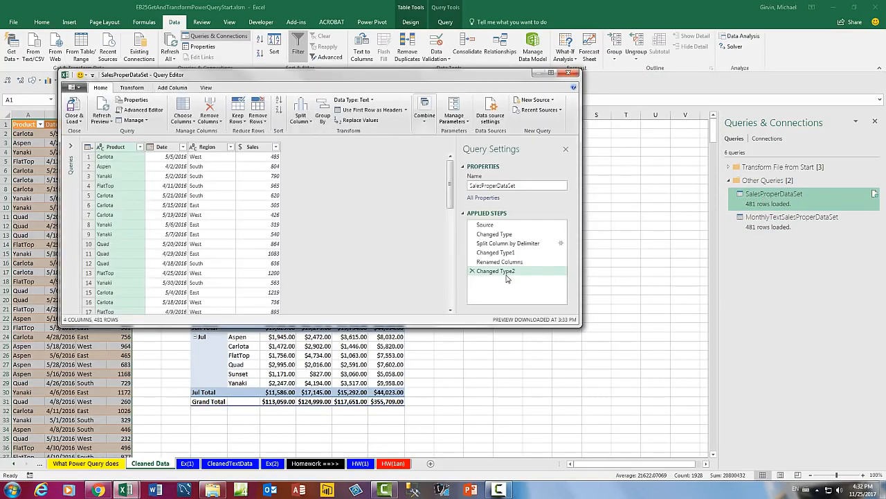
click(569, 74)
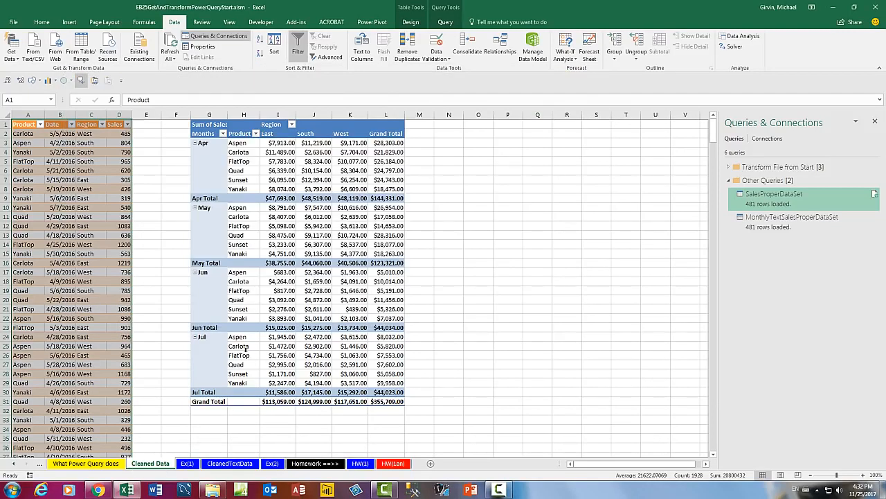
Compare the raw Description and Amount table on Ex(1) with the transformed table and PivotTable on Cleaned Data.
click(187, 463)
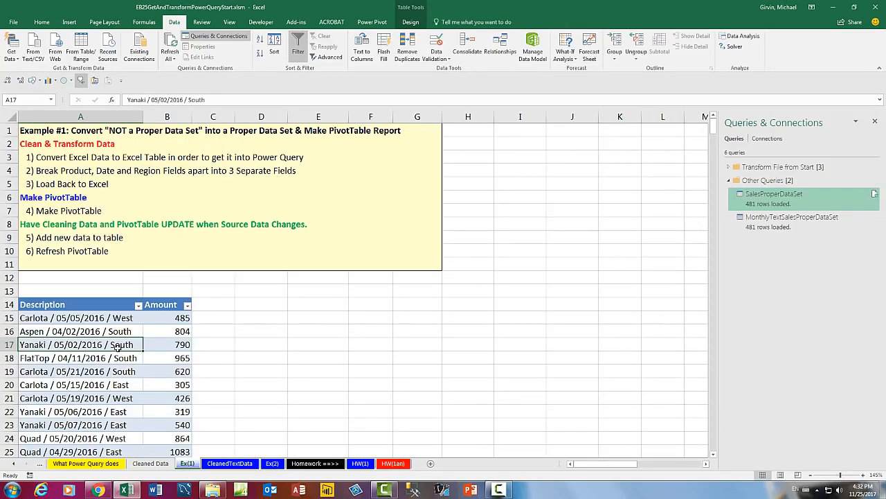
click(149, 463)
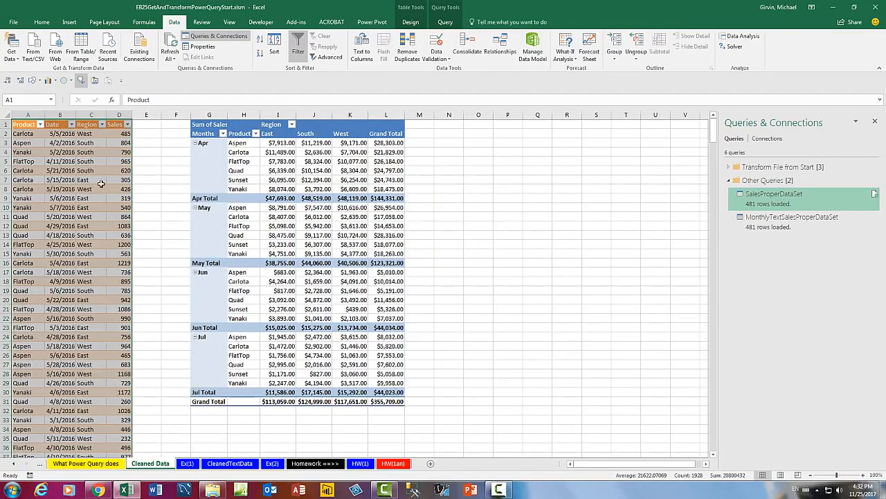
mouse_move(331, 210)
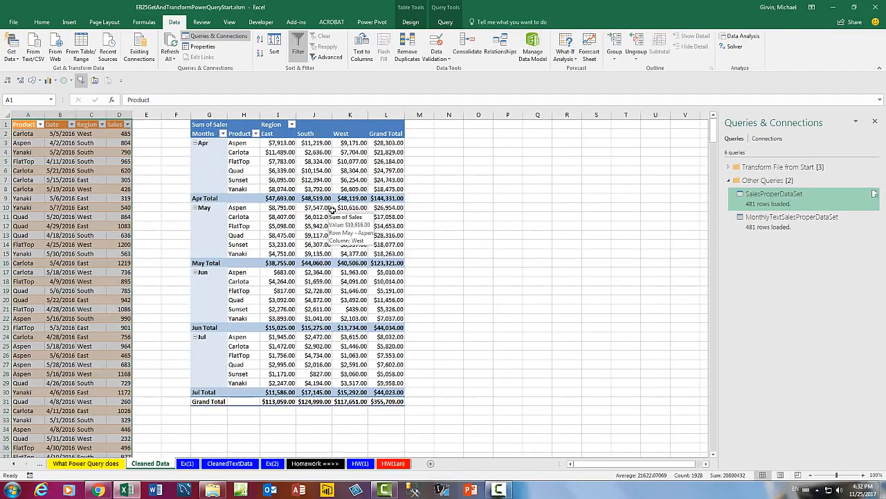
Go back to the workbook's first sheet, Cover, to review the summary of both Power Query examples.
click(12, 463)
click(12, 463)
click(12, 463)
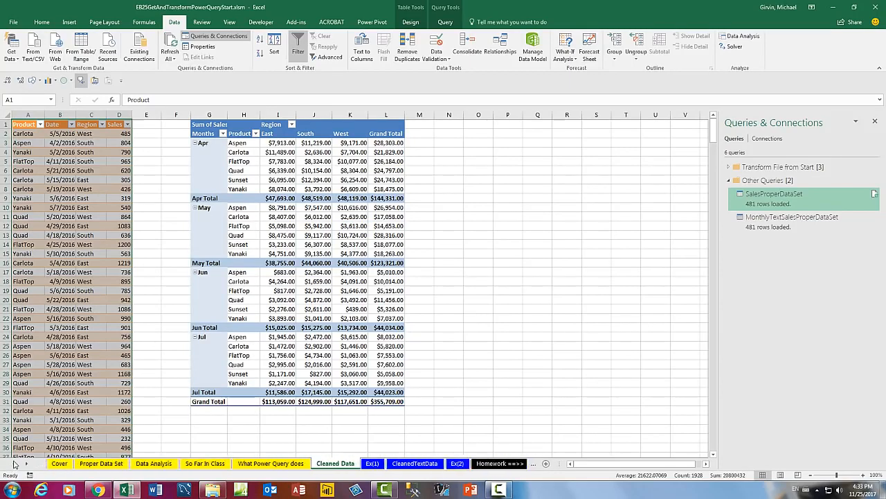
click(59, 463)
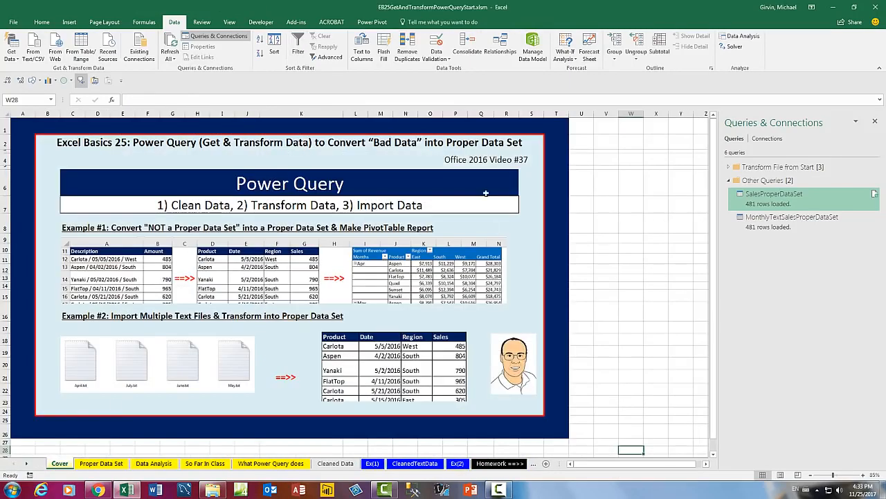